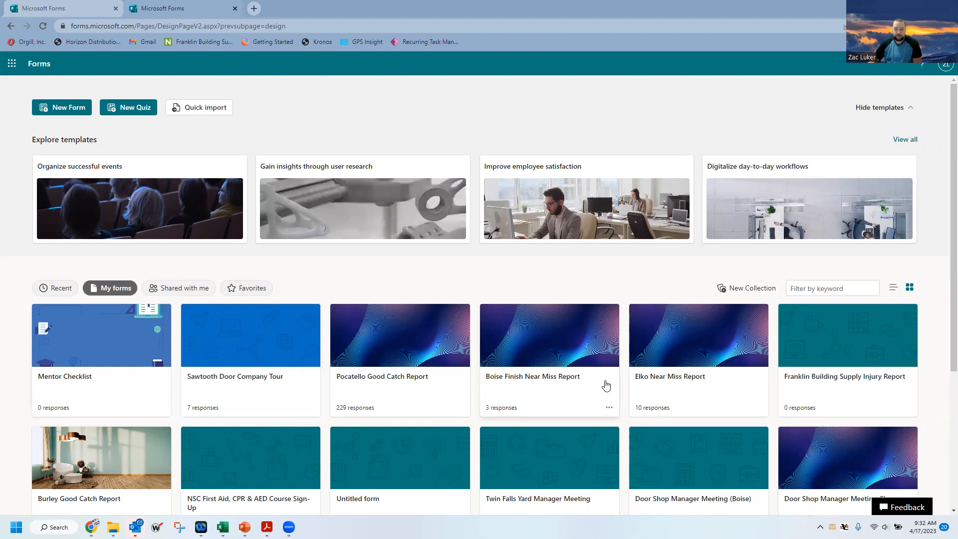
Create a new blank form and title it "McCall Near Miss Report"
{"action": "left_click", "coordinate": [68, 109]}
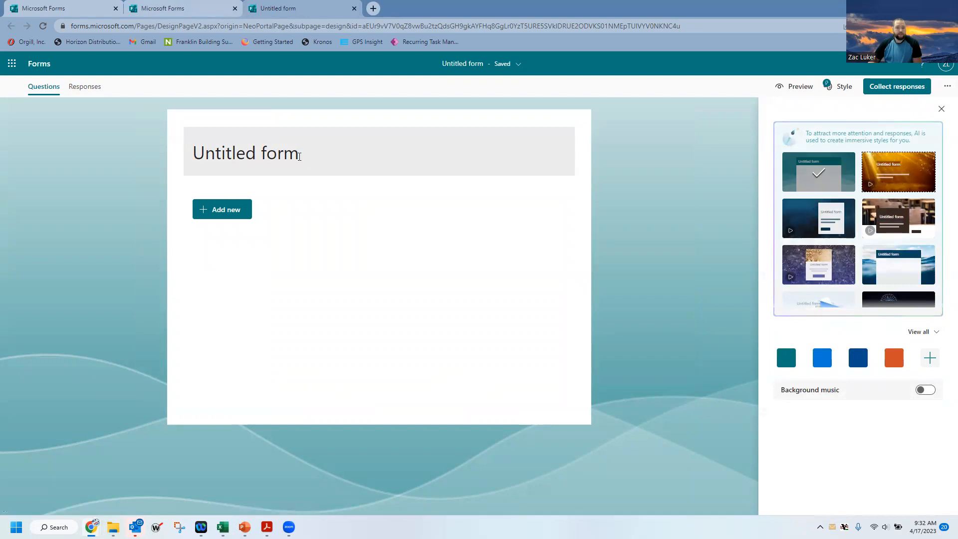
{"action": "left_click", "coordinate": [298, 157]}
{"action": "type", "text": "McCall Near Miss "}
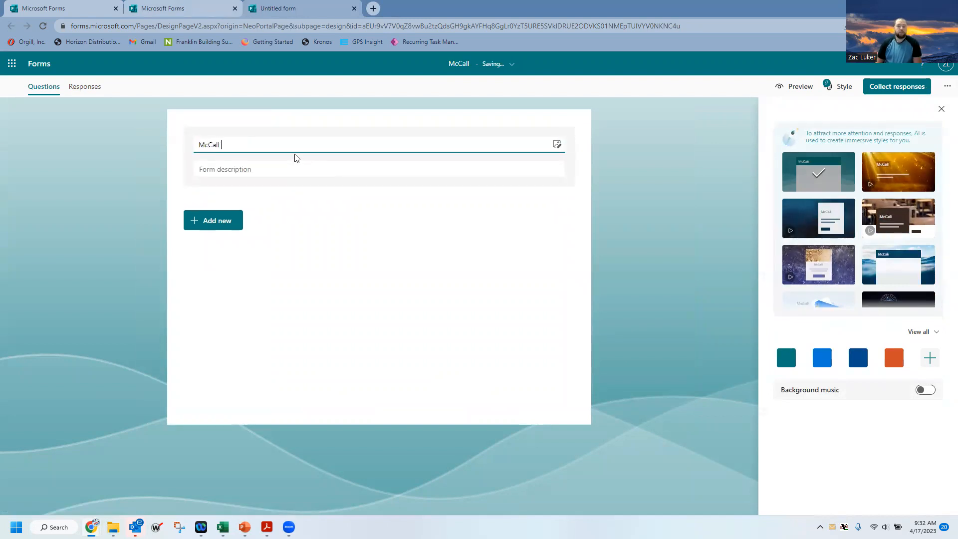
{"action": "type", "text": "Report"}
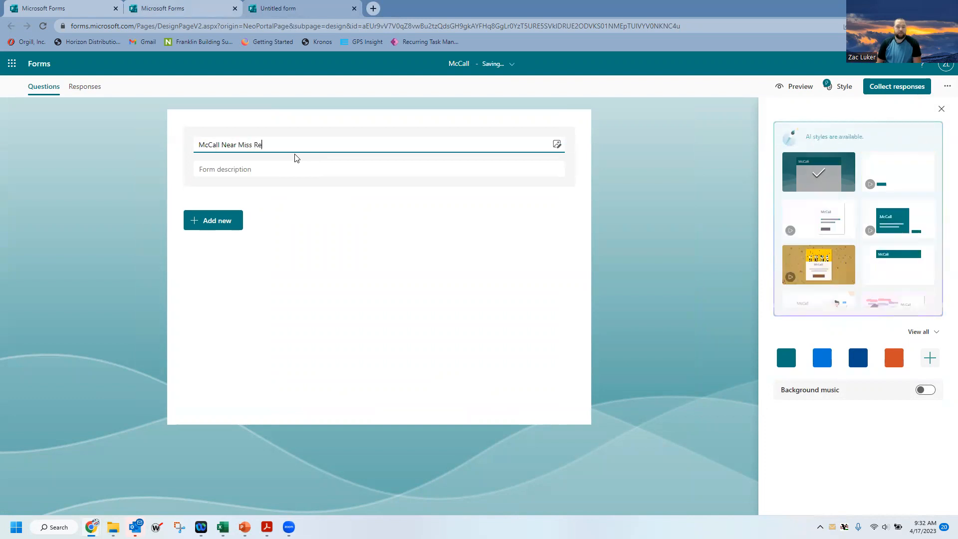
{"action": "left_click", "coordinate": [224, 176]}
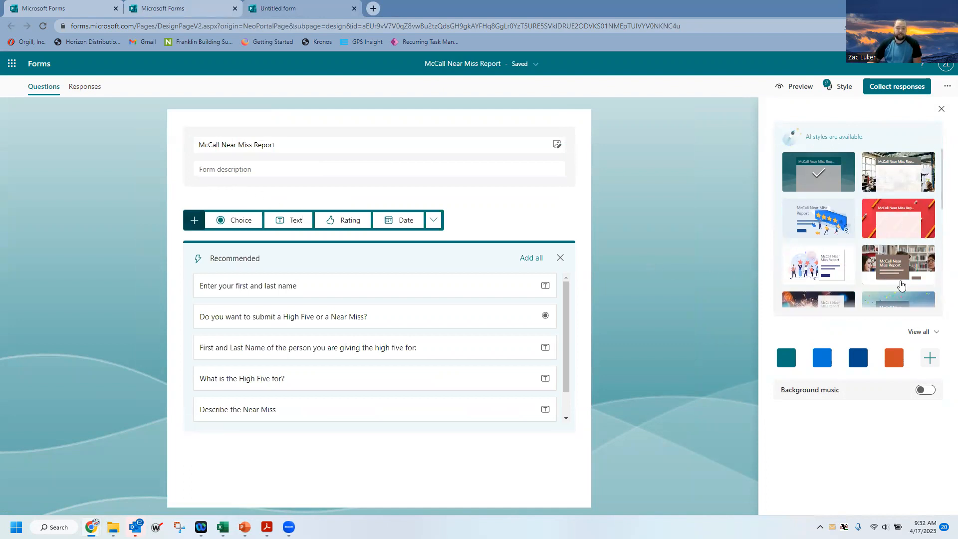
Try several suggested styles and apply the full-background one with the office meeting photo to the form
{"action": "scroll", "coordinate": [908, 251], "scroll_direction": "down", "scroll_amount": 2}
{"action": "left_click", "coordinate": [911, 263]}
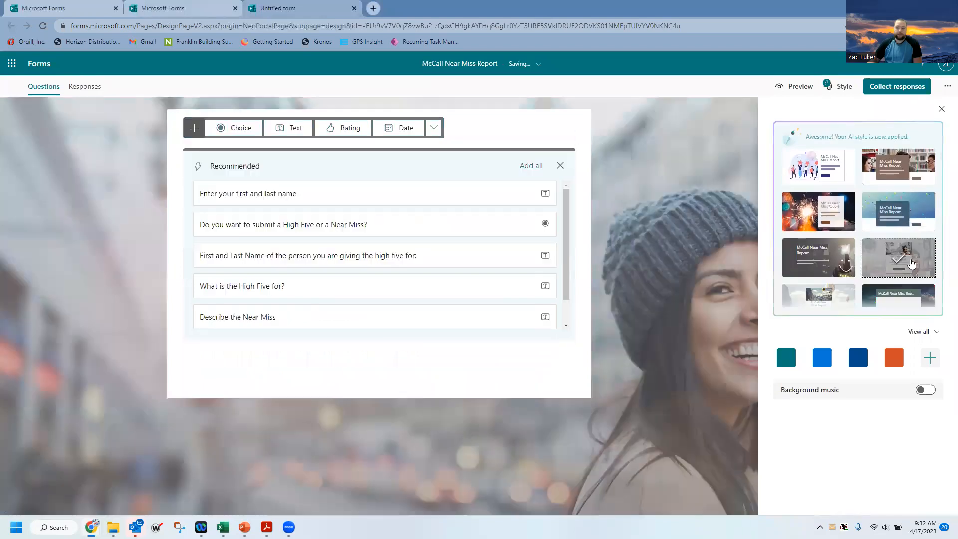
{"action": "left_click", "coordinate": [905, 161]}
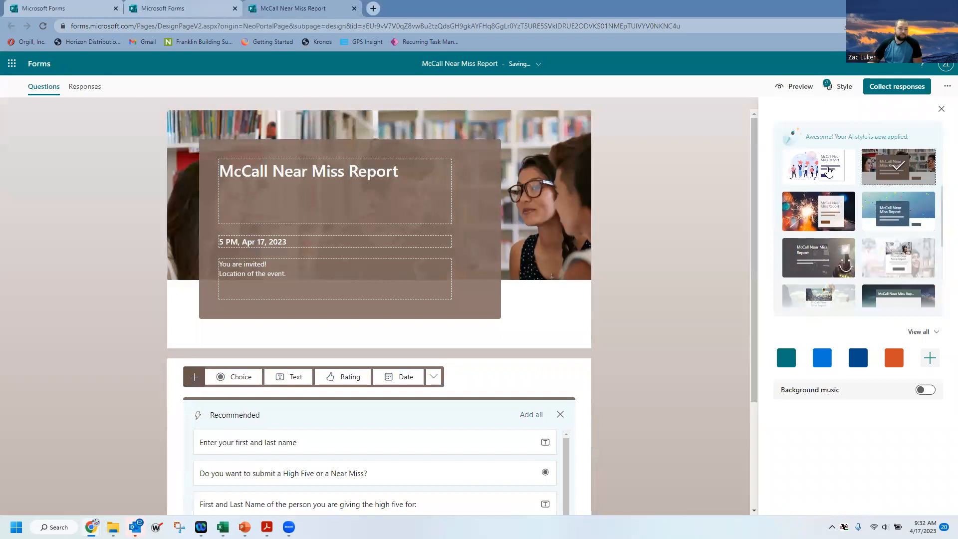
{"action": "left_click", "coordinate": [900, 172]}
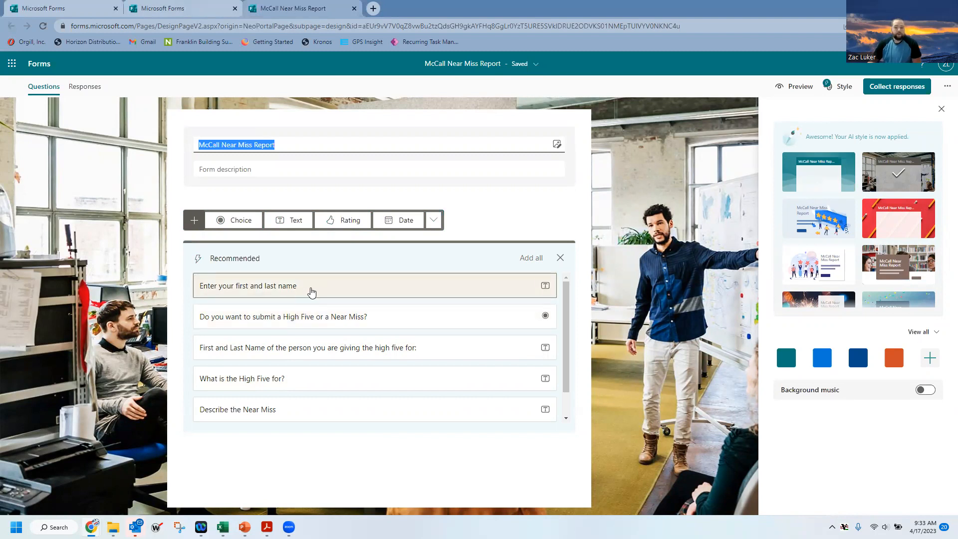
Dismiss the recommended questions and add a required text question reading "What is your name? (First and Last Name)"
{"action": "left_click", "coordinate": [308, 287]}
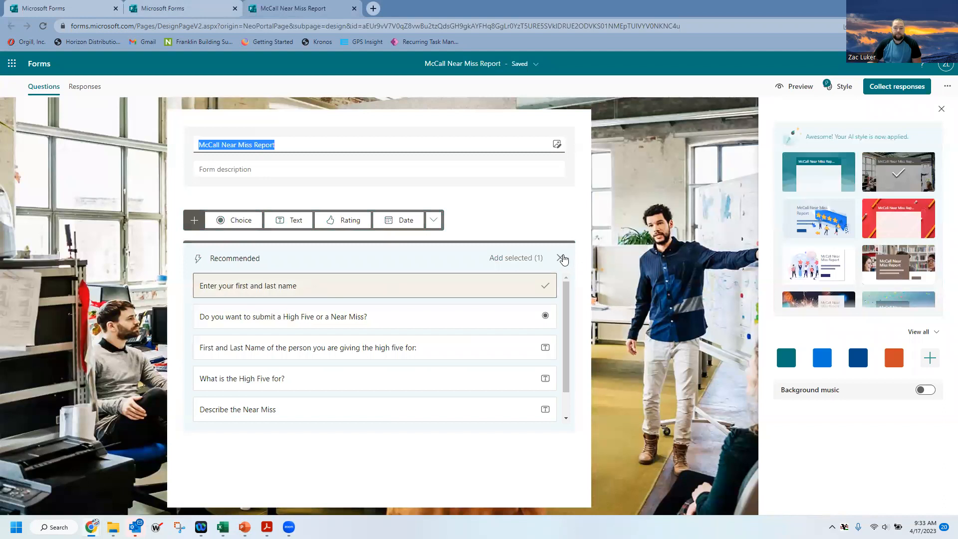
{"action": "left_click", "coordinate": [562, 257]}
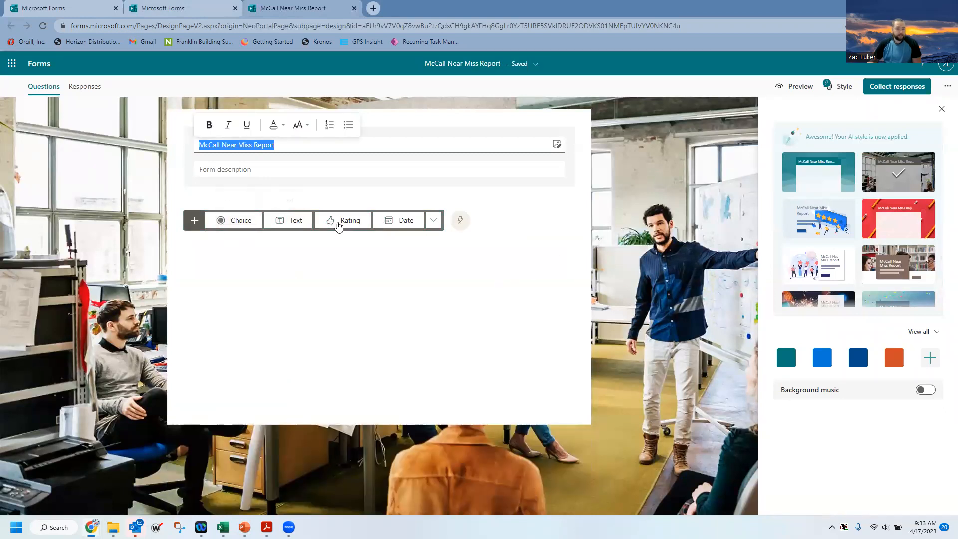
{"action": "left_click", "coordinate": [293, 222]}
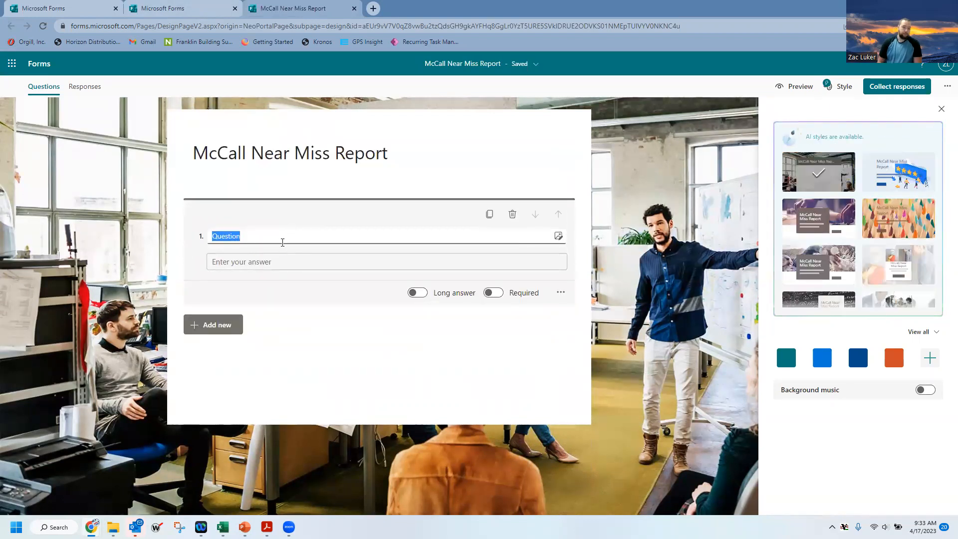
{"action": "type", "text": "What is your n"}
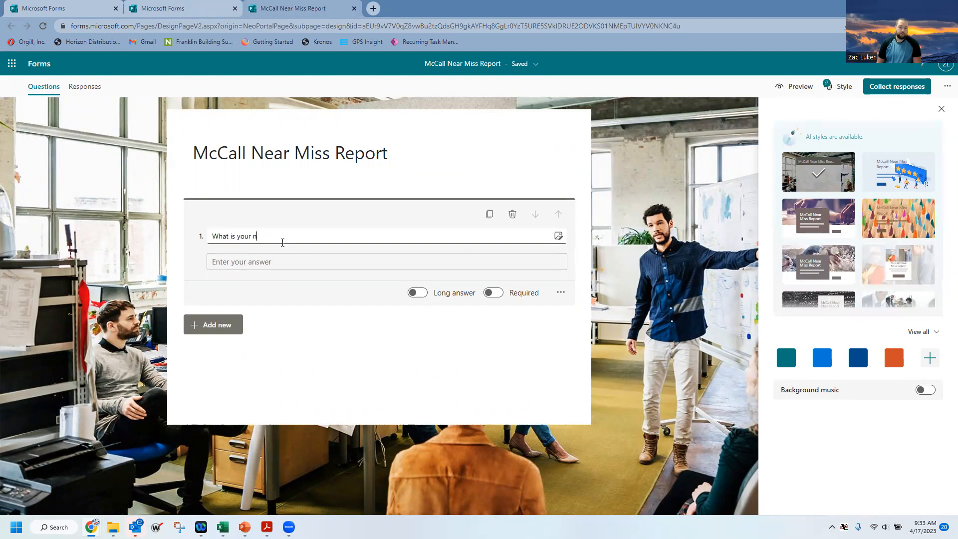
{"action": "type", "text": " (First and Last Name"}
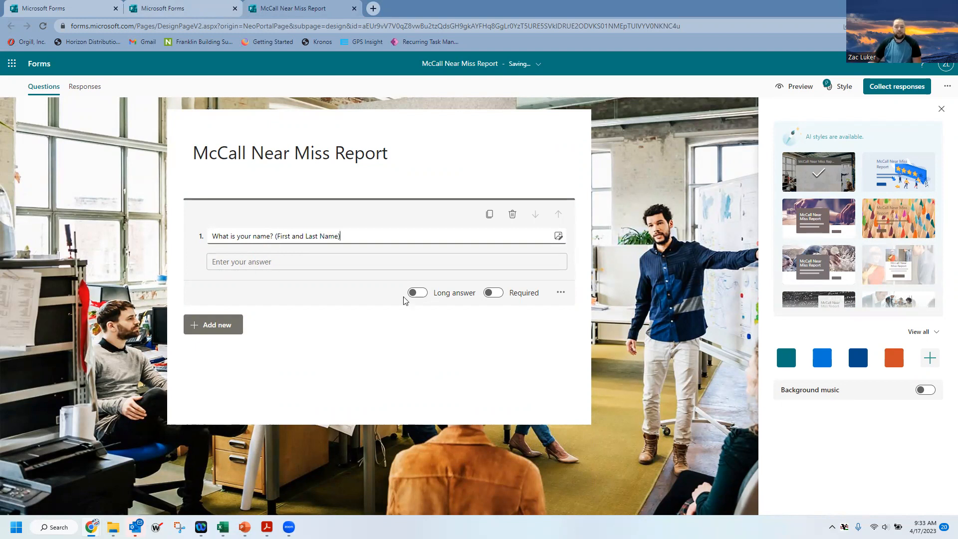
{"action": "left_click", "coordinate": [494, 293]}
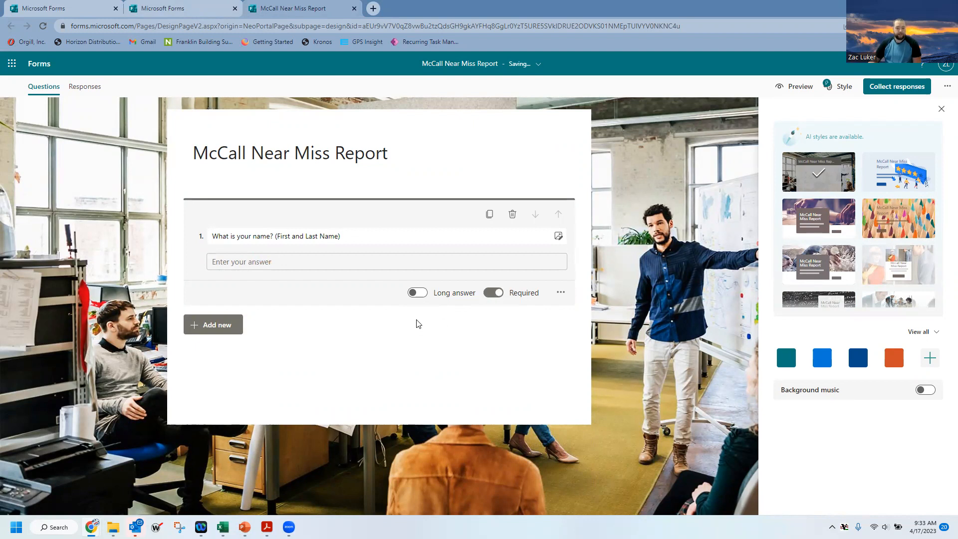
Add a choice question "Are you submitting a high five or a near miss?" with the options "High Five" and "Near Miss"
{"action": "left_click", "coordinate": [209, 327]}
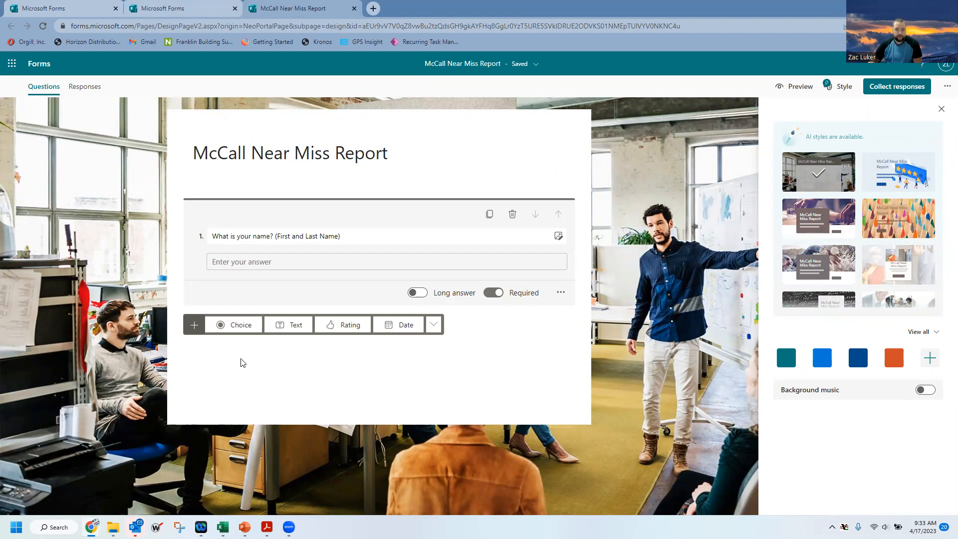
{"action": "left_click", "coordinate": [244, 326]}
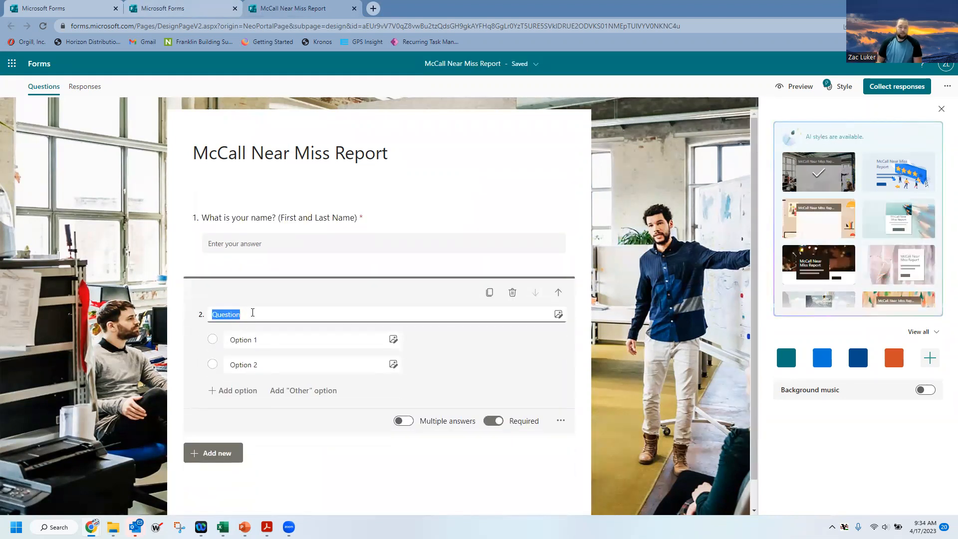
{"action": "type", "text": "Are you submitting a high five or a near miss?"}
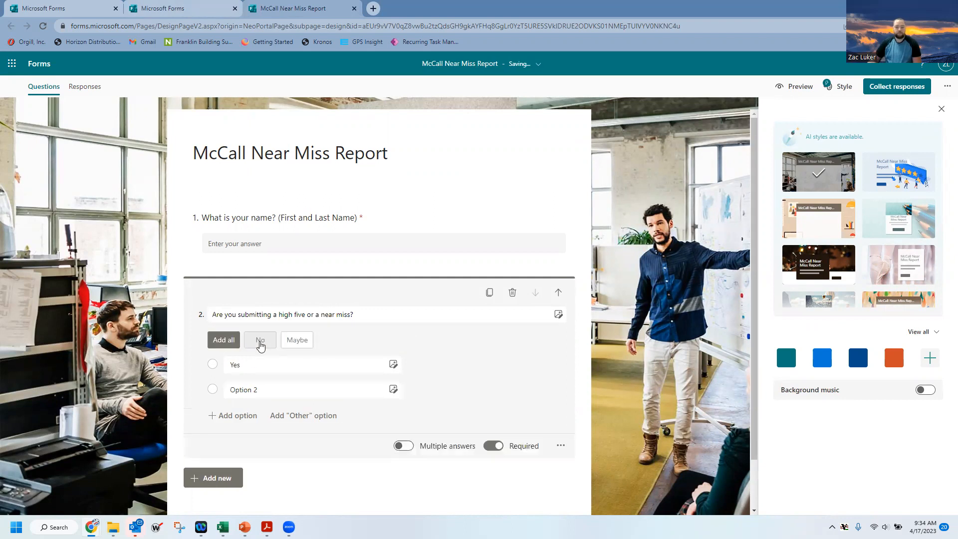
{"action": "left_click", "coordinate": [259, 340]}
{"action": "left_click_drag", "start_coordinate": [250, 364], "coordinate": [199, 368]}
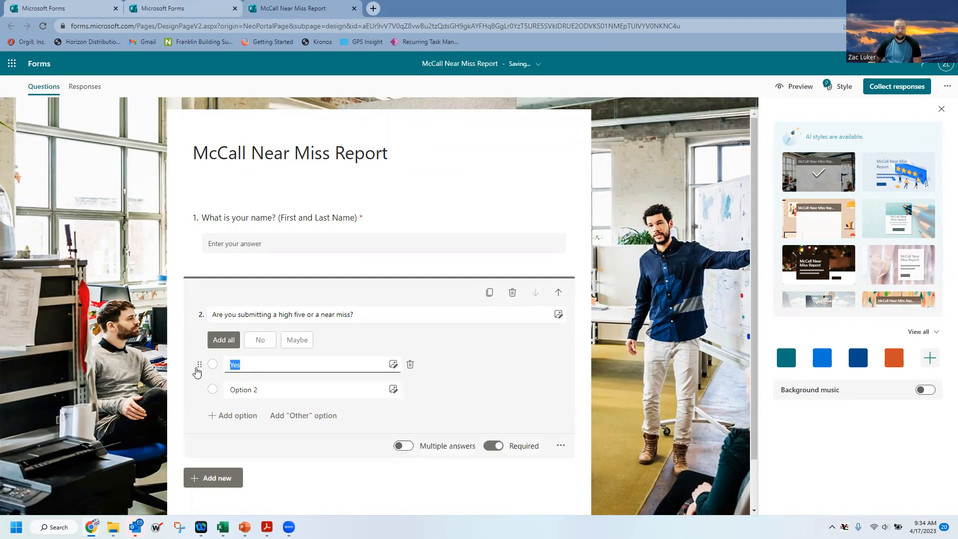
{"action": "type", "text": "High Five"}
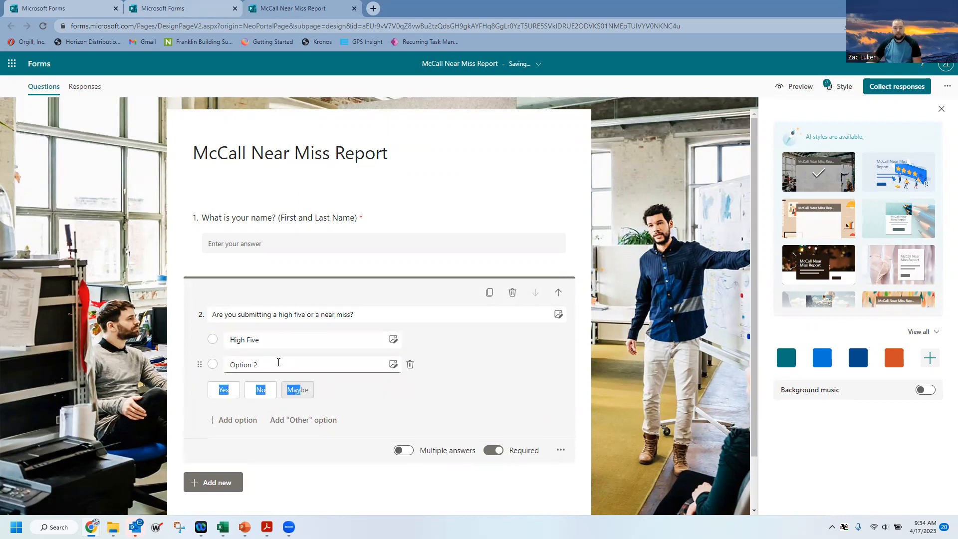
{"action": "left_click", "coordinate": [282, 361]}
{"action": "type", "text": "Near Miss"}
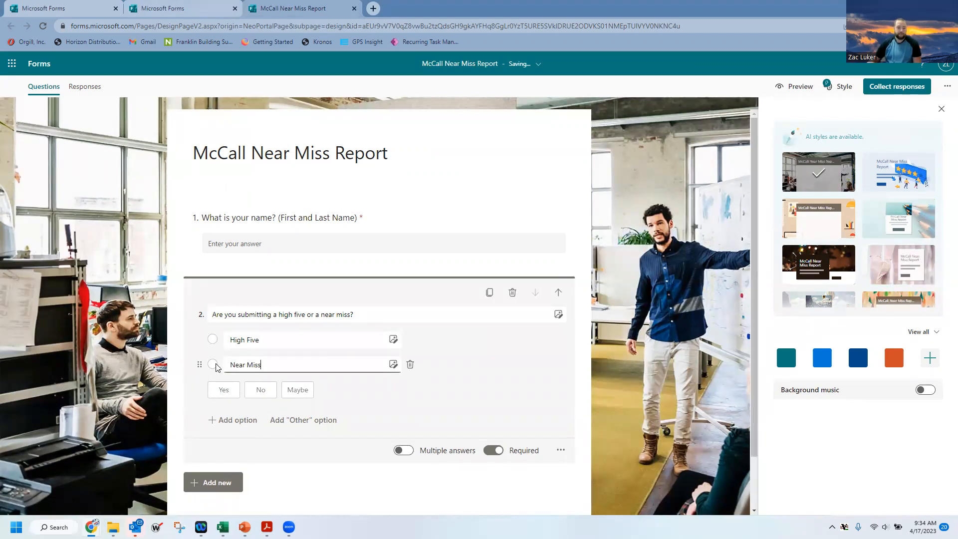
Add a third question with a text answer, reading "Who are you submitting the High Five for?"
{"action": "left_click", "coordinate": [222, 485]}
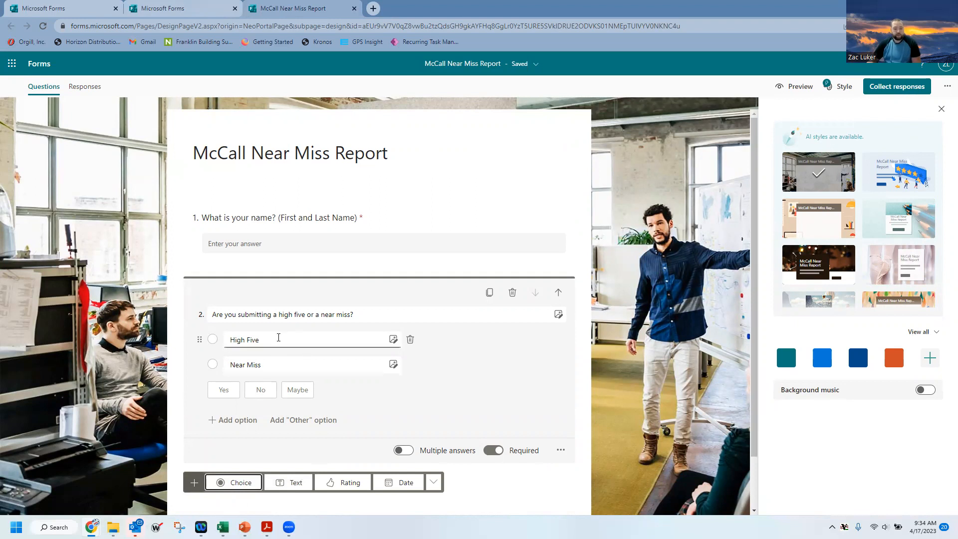
{"action": "left_click", "coordinate": [294, 484]}
{"action": "type", "text": "Who are you"}
{"action": "key", "text": "BackSpace"}
{"action": "key", "text": "BackSpace"}
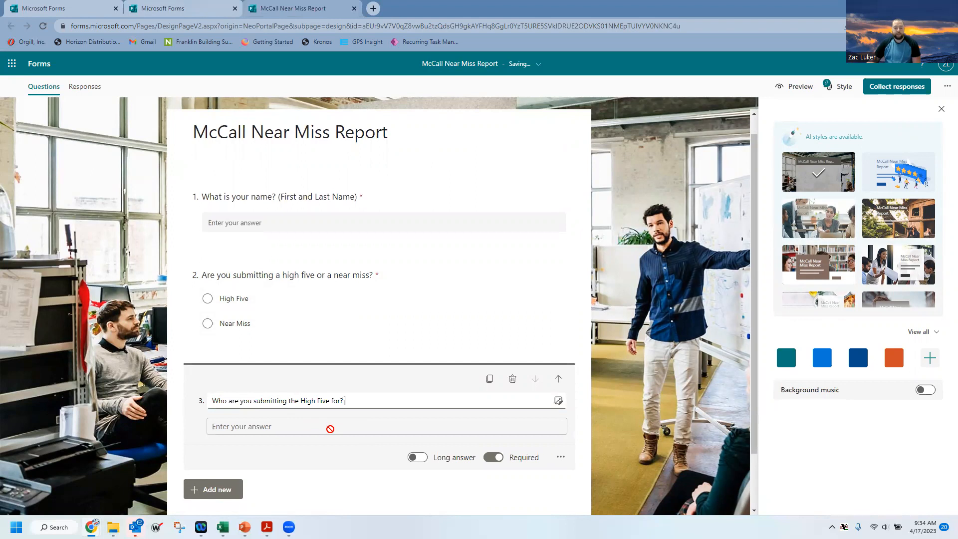
Add a text question reading "What is the High Five?" and allow a long answer
{"action": "left_click", "coordinate": [209, 489]}
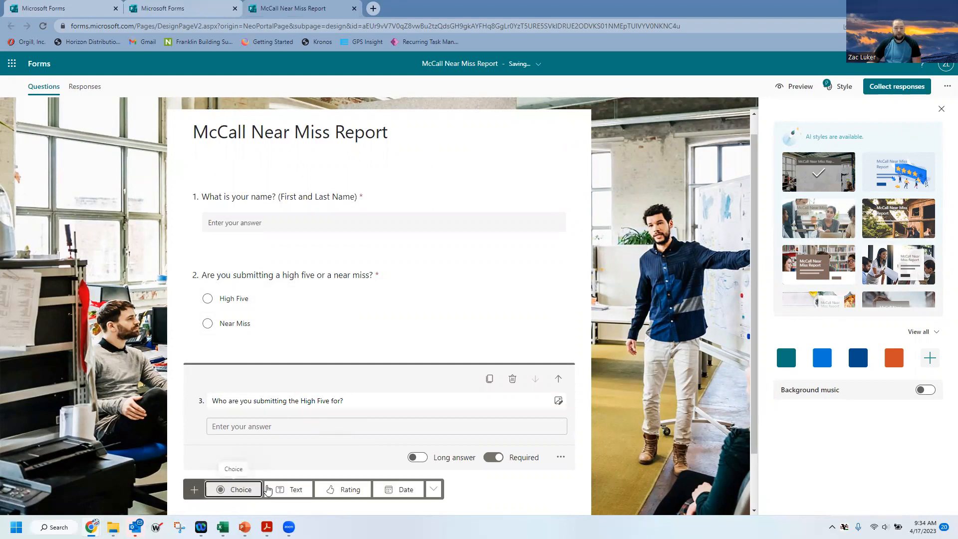
{"action": "left_click", "coordinate": [294, 489]}
{"action": "type", "text": "What is the High Five?"}
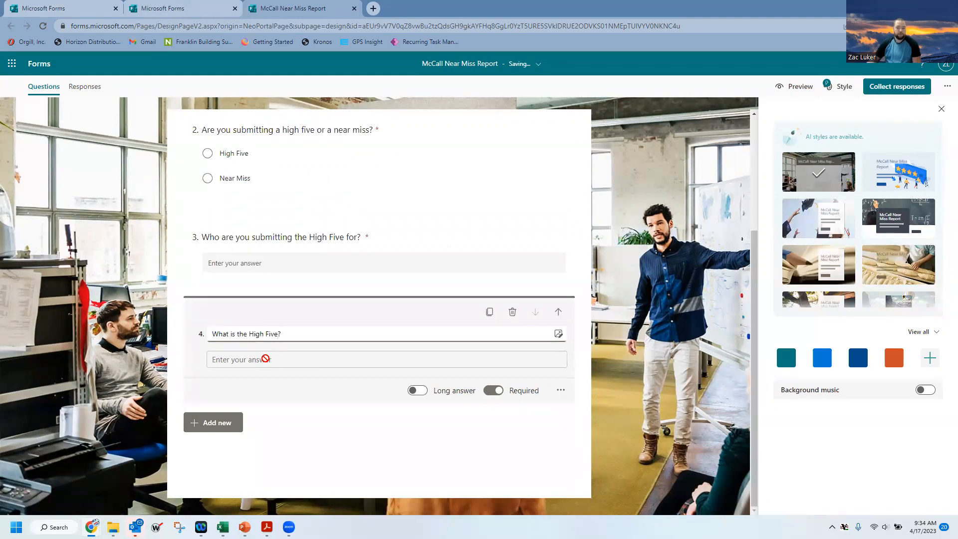
{"action": "left_click", "coordinate": [415, 391]}
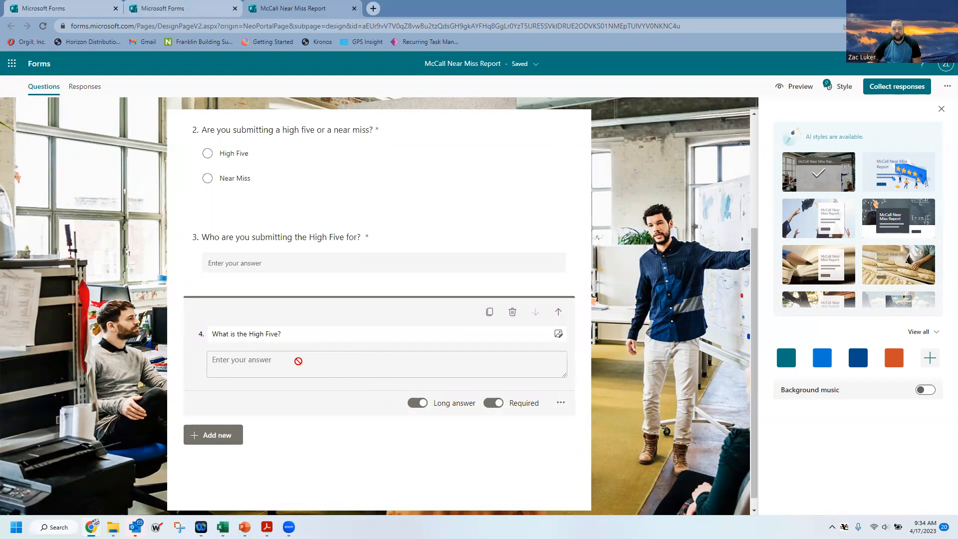
Add a text question reading "What is the near miss you witnessed?" and allow a long answer
{"action": "left_click", "coordinate": [205, 440]}
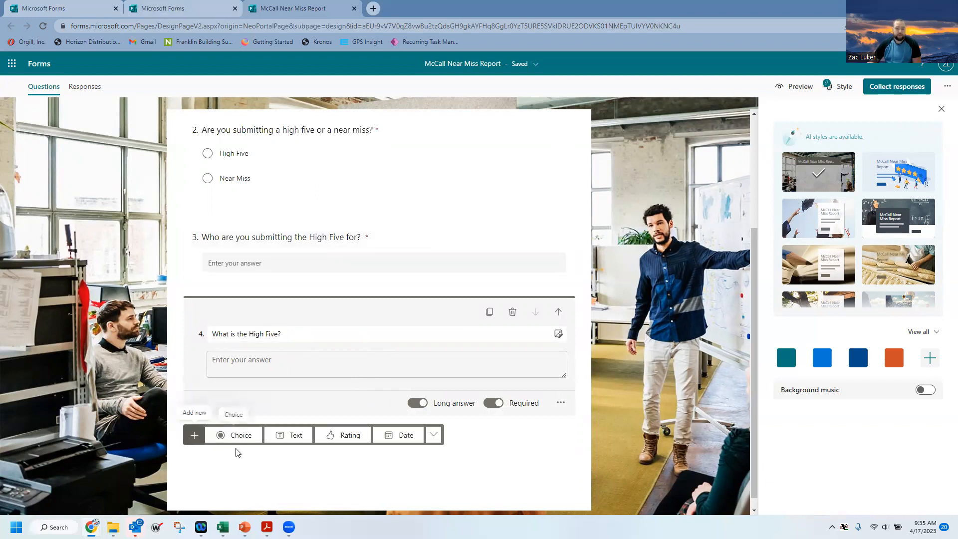
{"action": "left_click", "coordinate": [293, 436]}
{"action": "type", "text": "What is the near mi"}
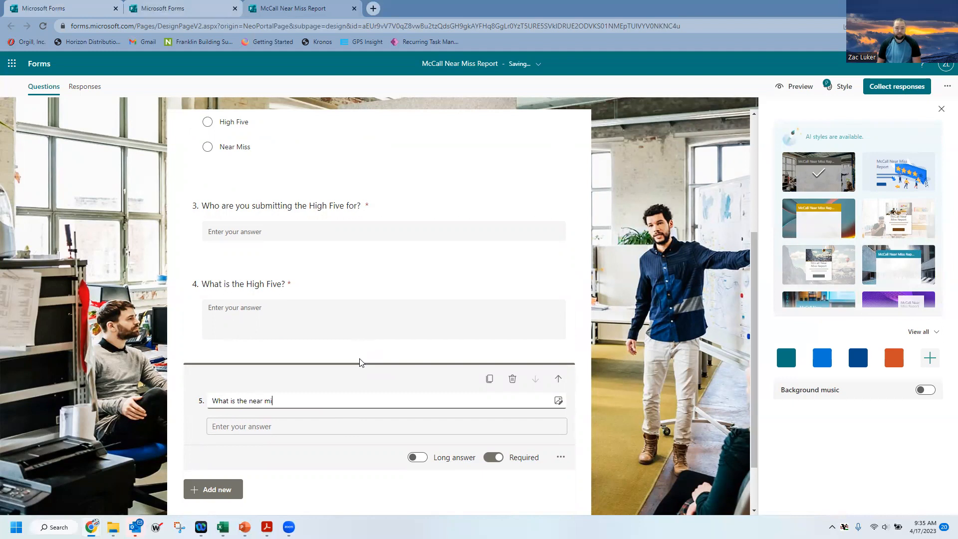
{"action": "type", "text": "ss you witnessed?"}
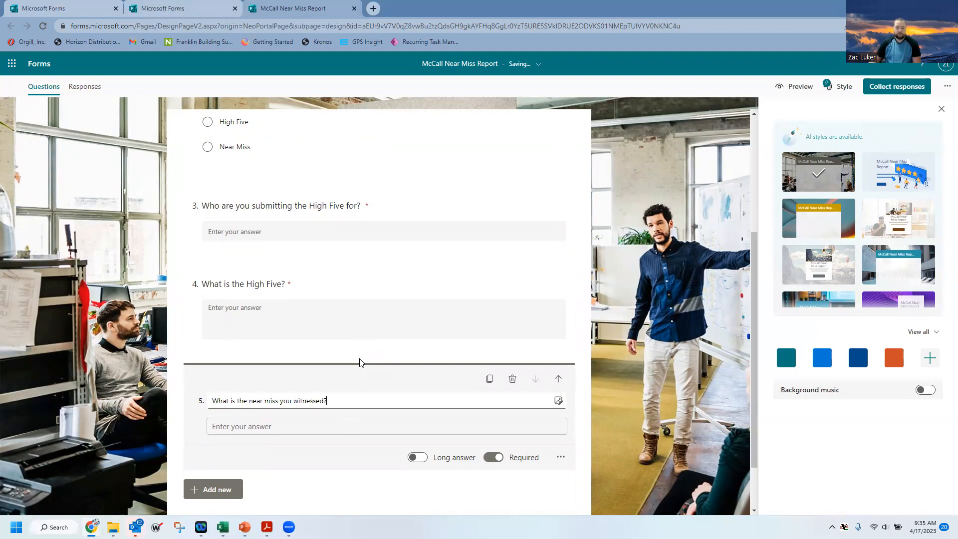
{"action": "left_click", "coordinate": [417, 457]}
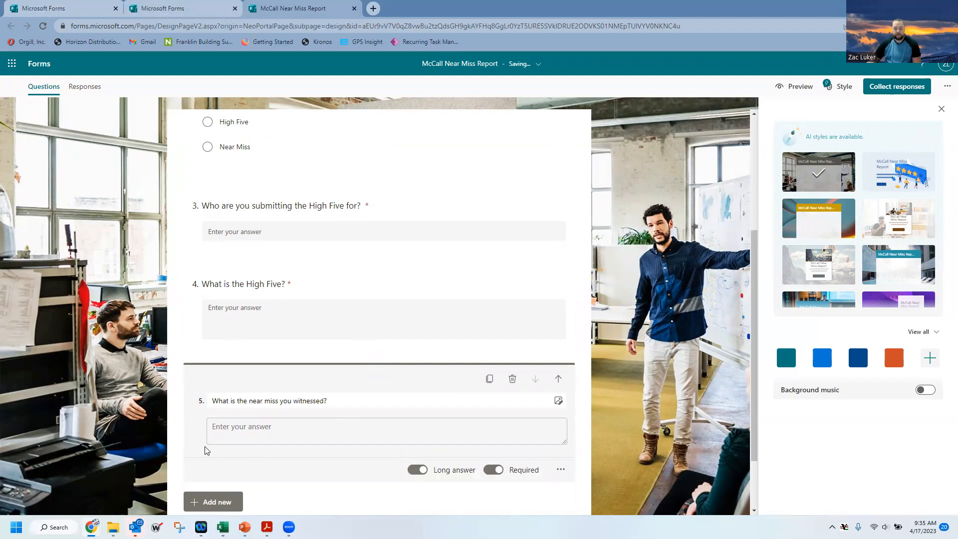
Add a text question reading "How could we fix this for the future?" with a long answer, and finish editing it
{"action": "left_click", "coordinate": [215, 504]}
{"action": "left_click", "coordinate": [287, 501]}
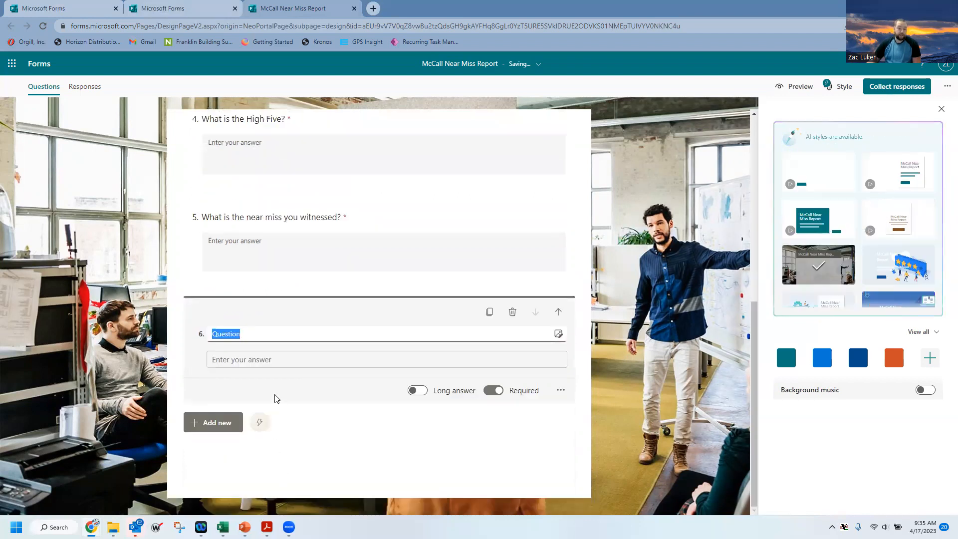
{"action": "type", "text": "could we fix th"}
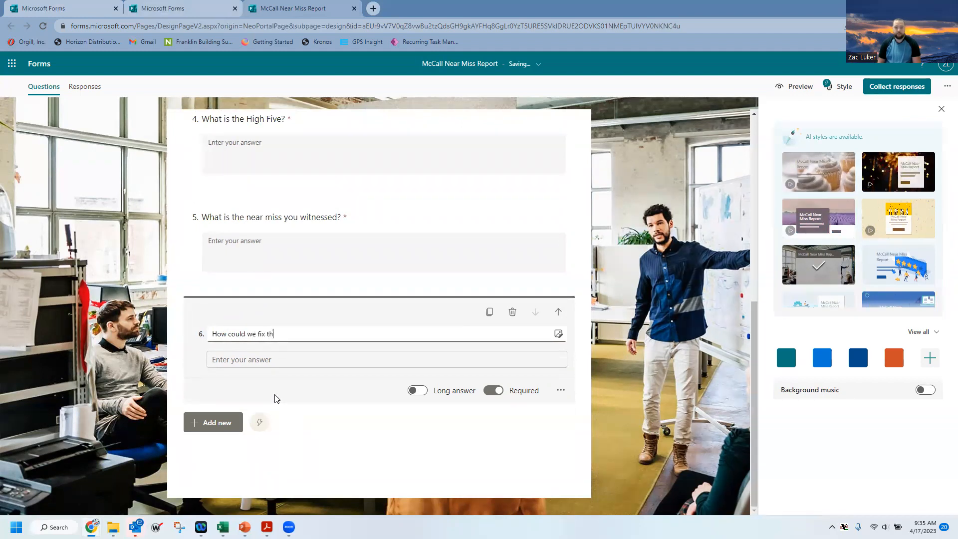
{"action": "type", "text": "is for the future?"}
{"action": "left_click", "coordinate": [418, 390]}
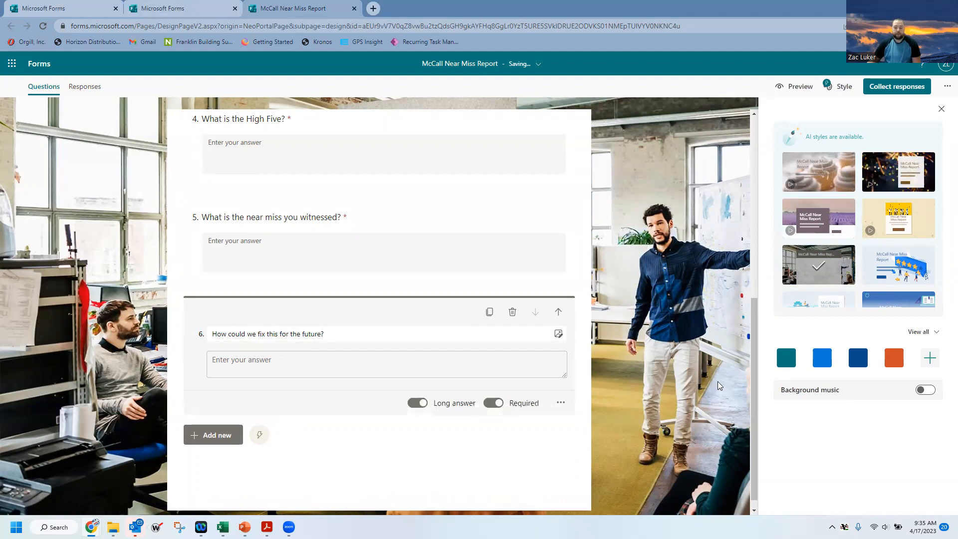
{"action": "left_click", "coordinate": [618, 376]}
Preview the form in the computer layout and look through all its questions
{"action": "scroll", "coordinate": [619, 373], "scroll_direction": "up", "scroll_amount": 7}
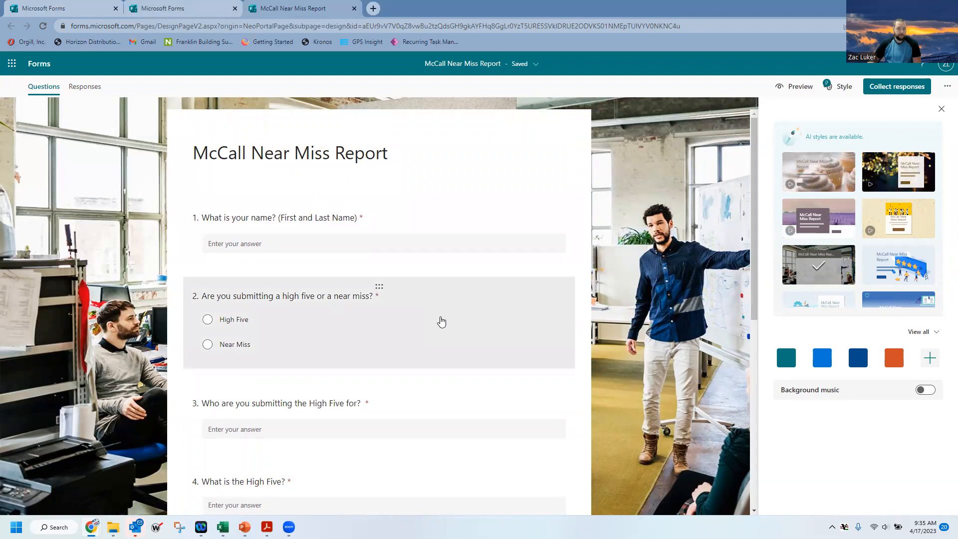
{"action": "left_click", "coordinate": [791, 94]}
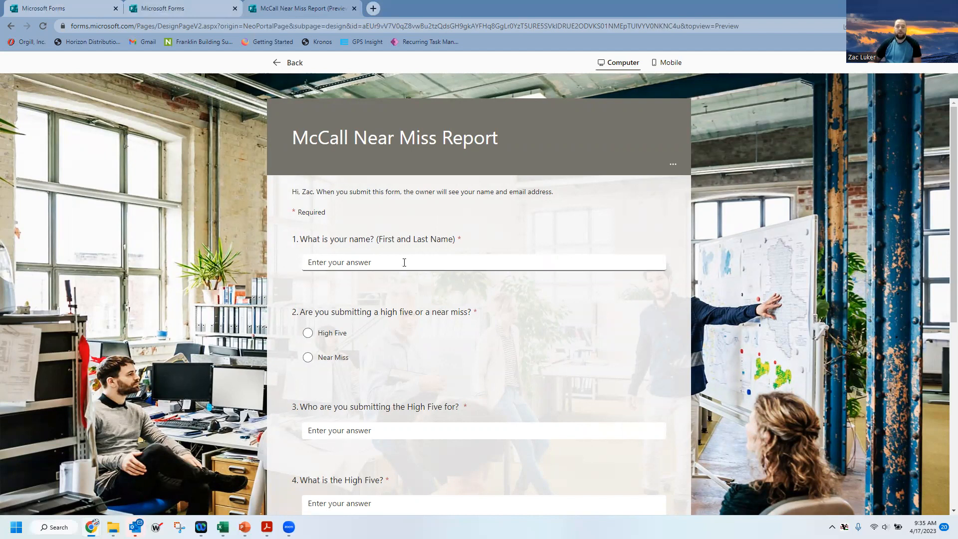
{"action": "scroll", "coordinate": [404, 262], "scroll_direction": "down", "scroll_amount": 7}
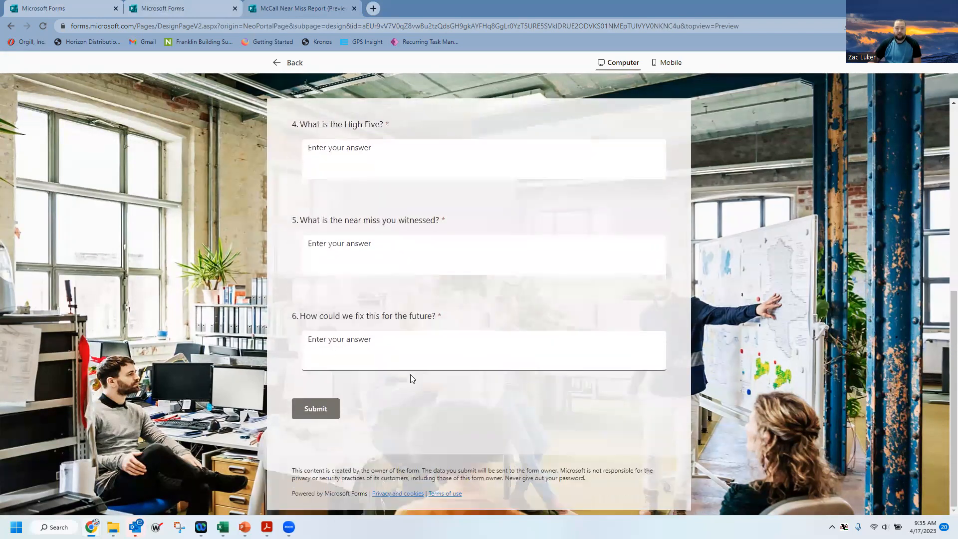
{"action": "scroll", "coordinate": [385, 298], "scroll_direction": "up", "scroll_amount": 7}
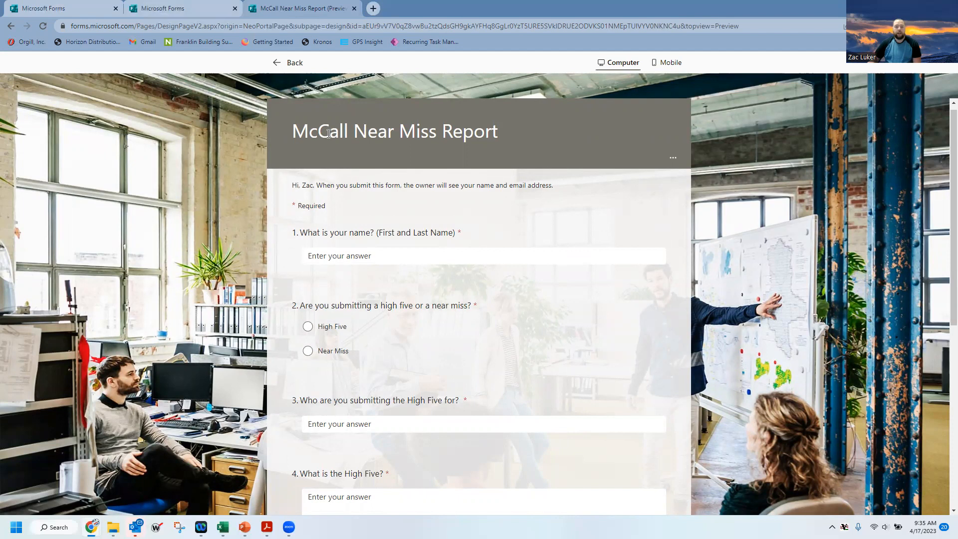
Leave the preview and add branching to question 2, sending High Five to question 3 and Near Miss to question 5
{"action": "left_click", "coordinate": [294, 64]}
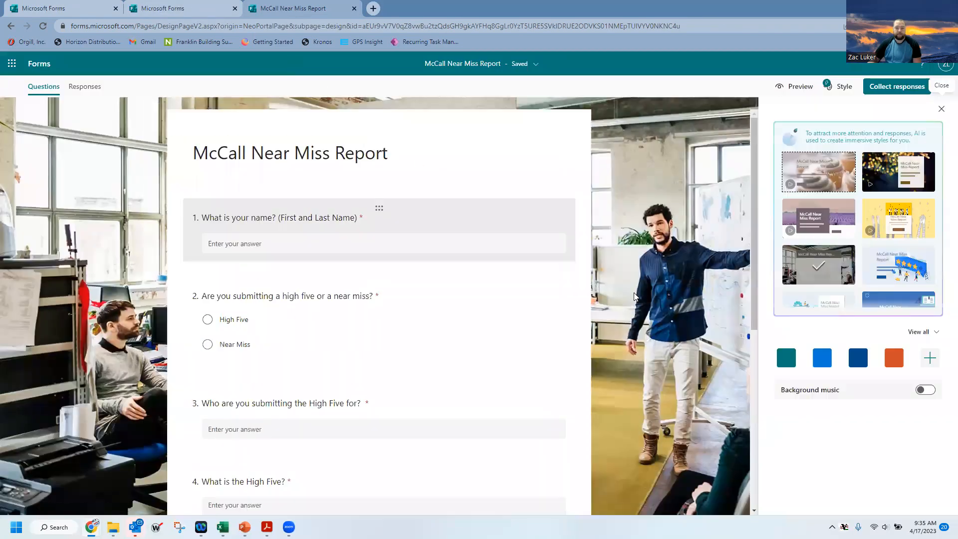
{"action": "left_click", "coordinate": [428, 299]}
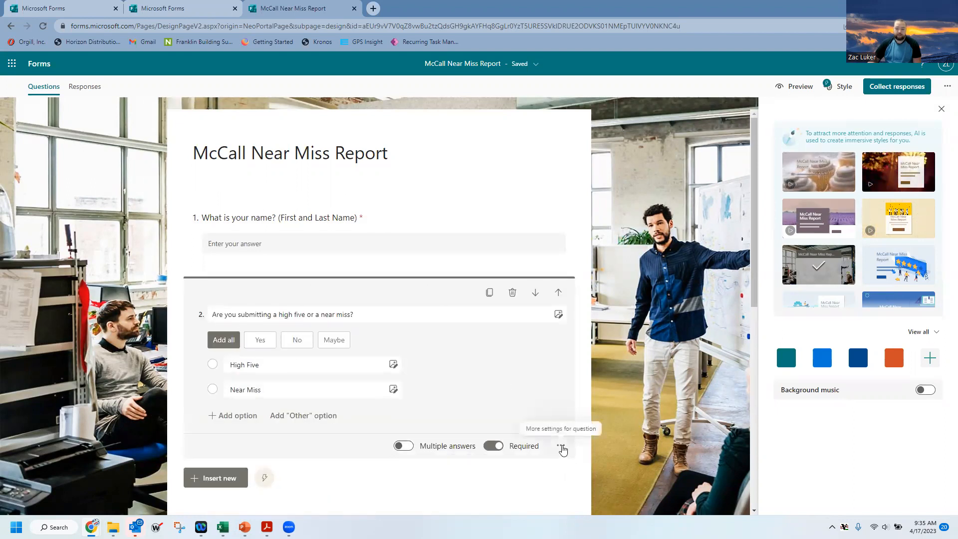
{"action": "left_click", "coordinate": [561, 446]}
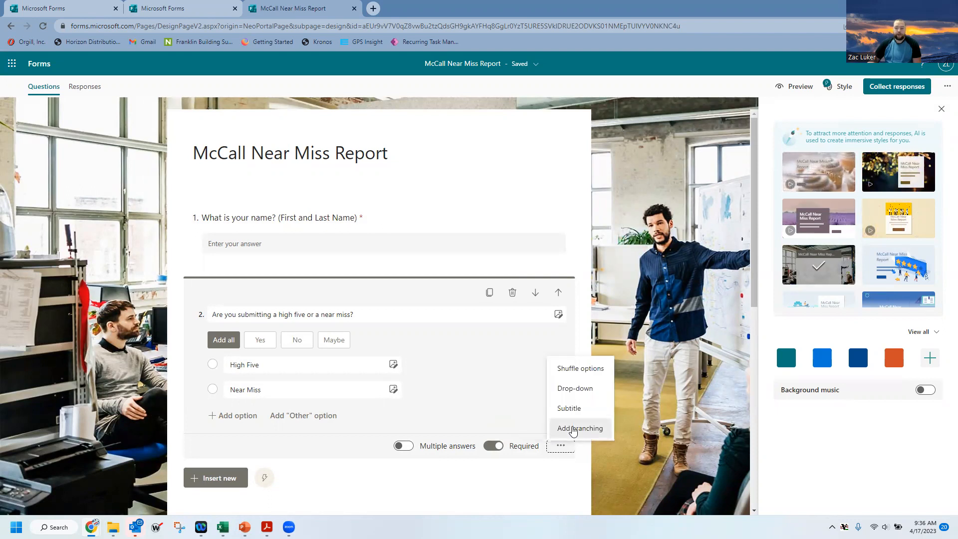
{"action": "left_click", "coordinate": [572, 429]}
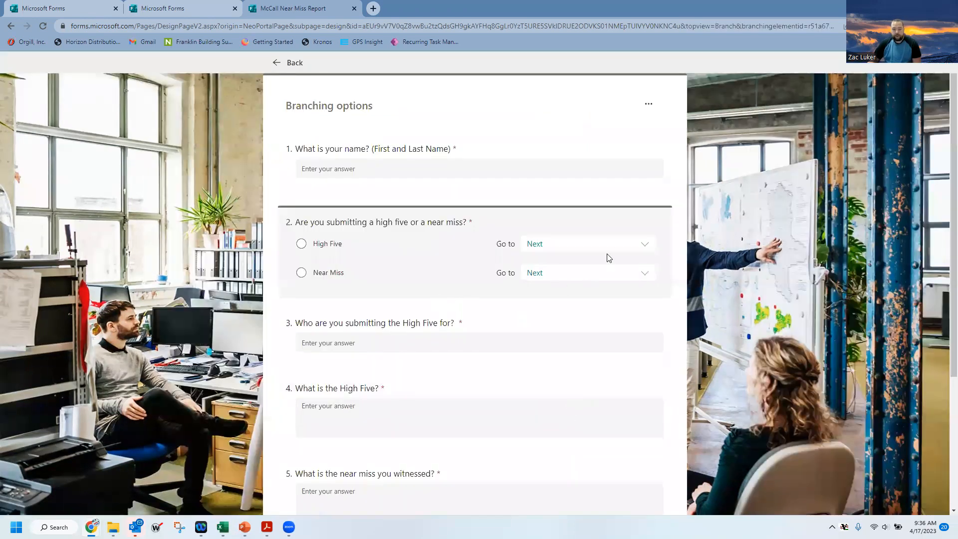
{"action": "left_click", "coordinate": [640, 244]}
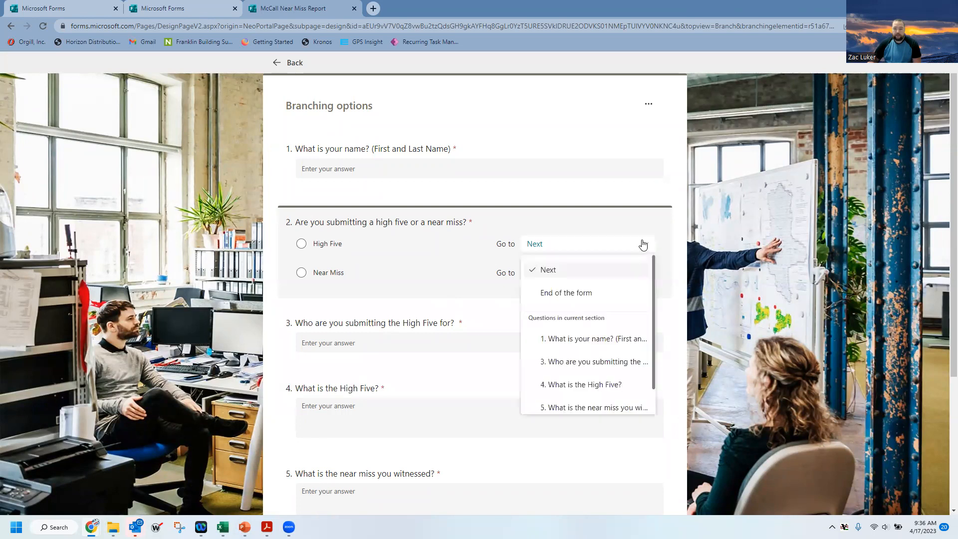
{"action": "left_click", "coordinate": [579, 363]}
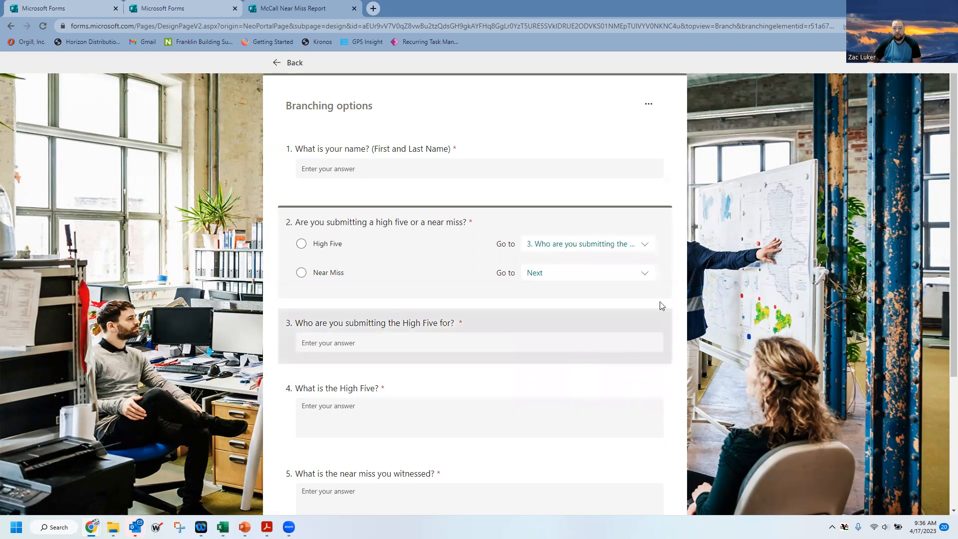
{"action": "left_click", "coordinate": [645, 274]}
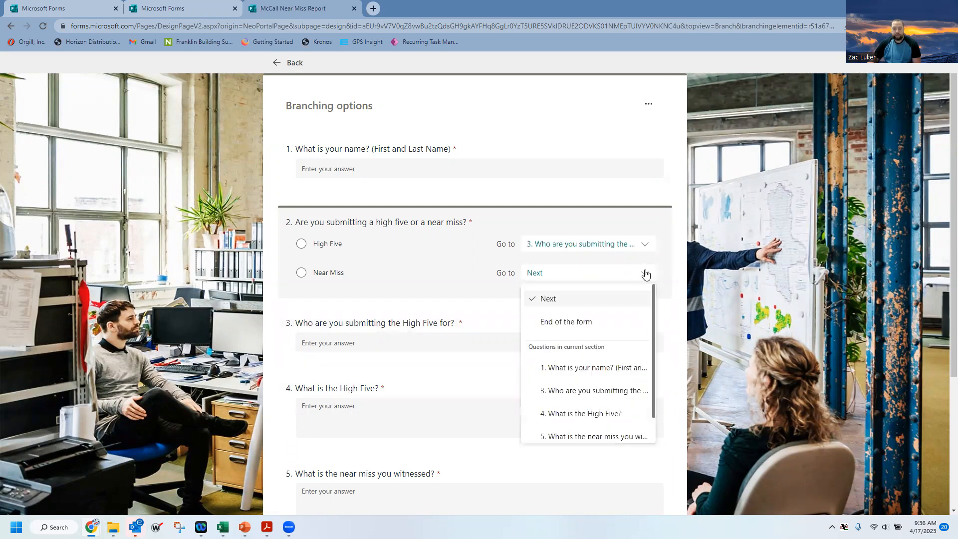
{"action": "left_click", "coordinate": [593, 437]}
Set the branching of question 4, "What is the High Five?", to go to the end of the form
{"action": "scroll", "coordinate": [629, 305], "scroll_direction": "down", "scroll_amount": 3}
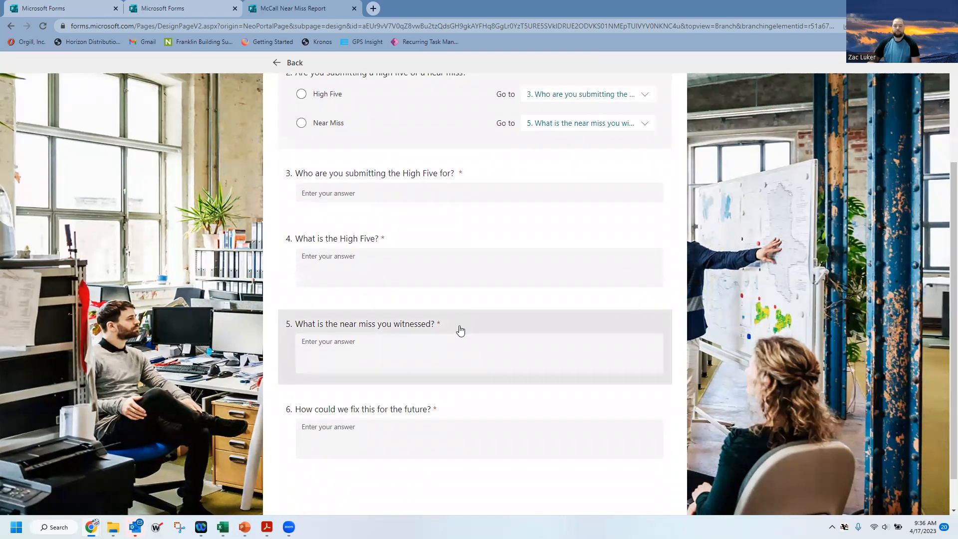
{"action": "left_click", "coordinate": [456, 236]}
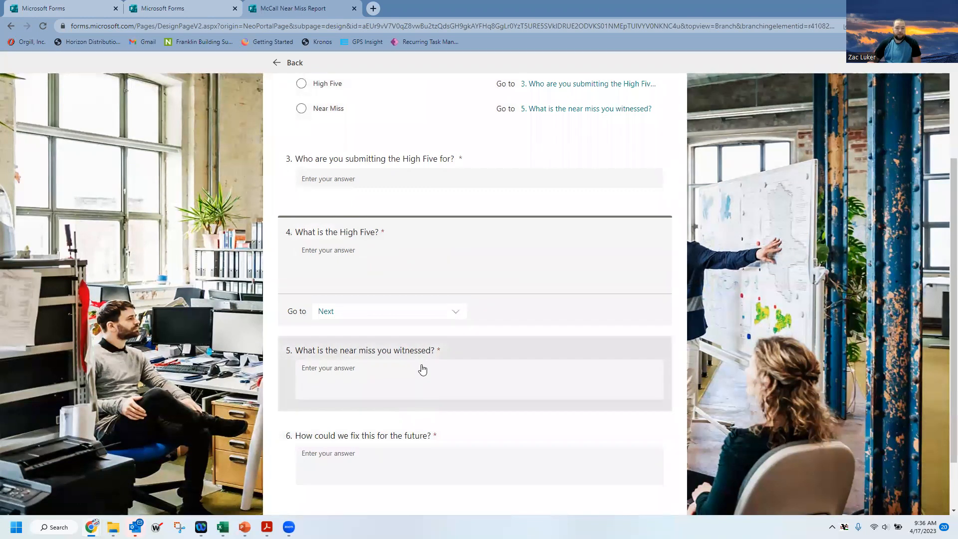
{"action": "left_click", "coordinate": [447, 314]}
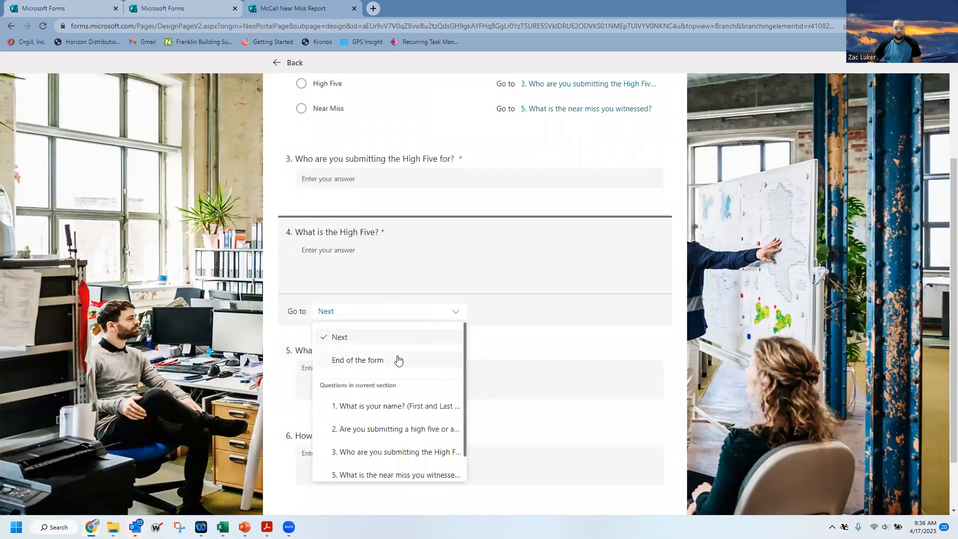
{"action": "left_click", "coordinate": [367, 363]}
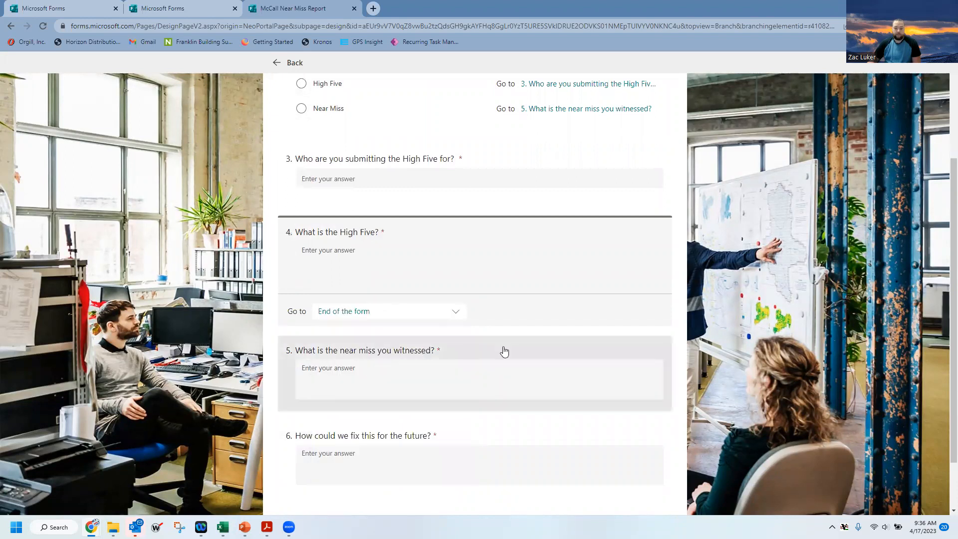
Set question 6, "How could we fix this for the future?", to go to the end of the form and leave the branching options
{"action": "left_click", "coordinate": [397, 443]}
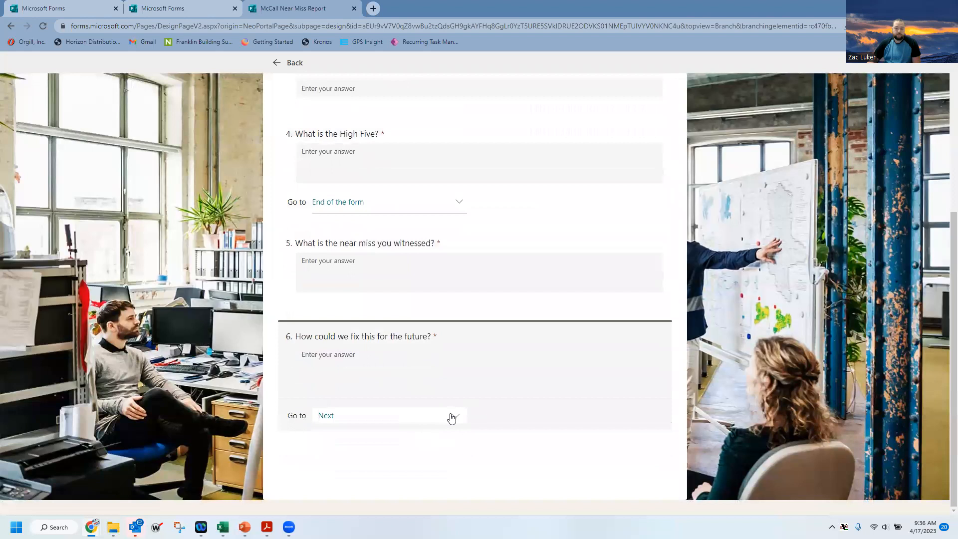
{"action": "left_click", "coordinate": [450, 417]}
{"action": "left_click", "coordinate": [450, 283]}
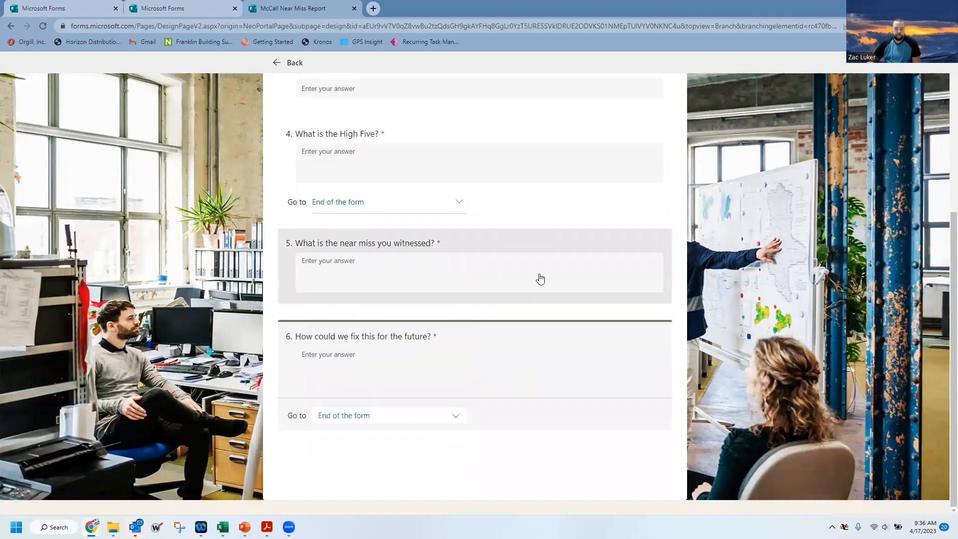
{"action": "scroll", "coordinate": [539, 202], "scroll_direction": "up", "scroll_amount": 5}
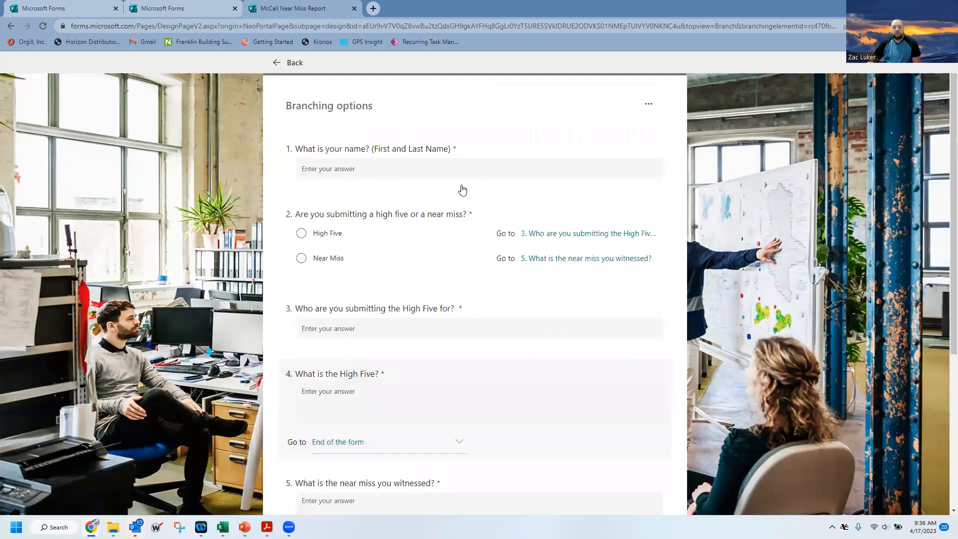
{"action": "left_click", "coordinate": [291, 64]}
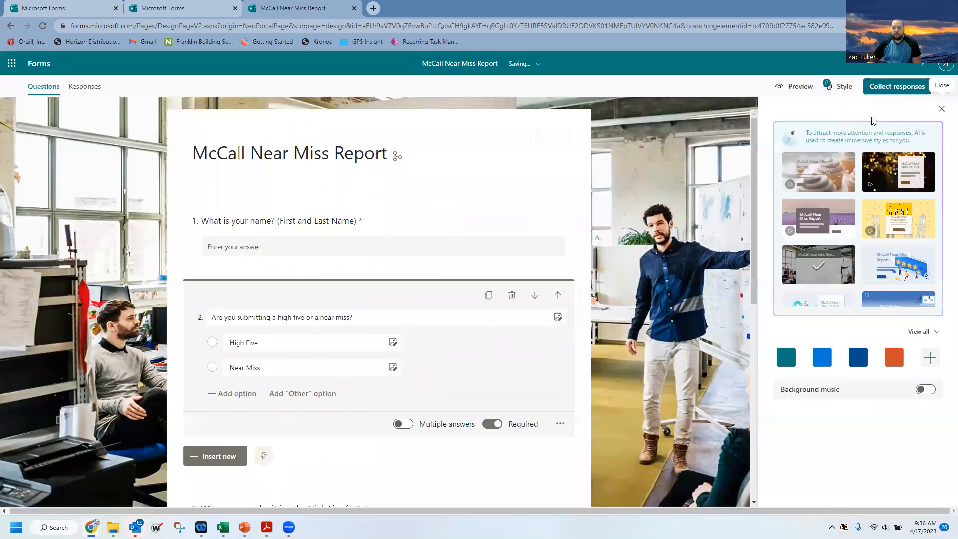
Preview the form, enter a sample first and last name, and choose High Five to check the questions it leads to
{"action": "left_click", "coordinate": [797, 86]}
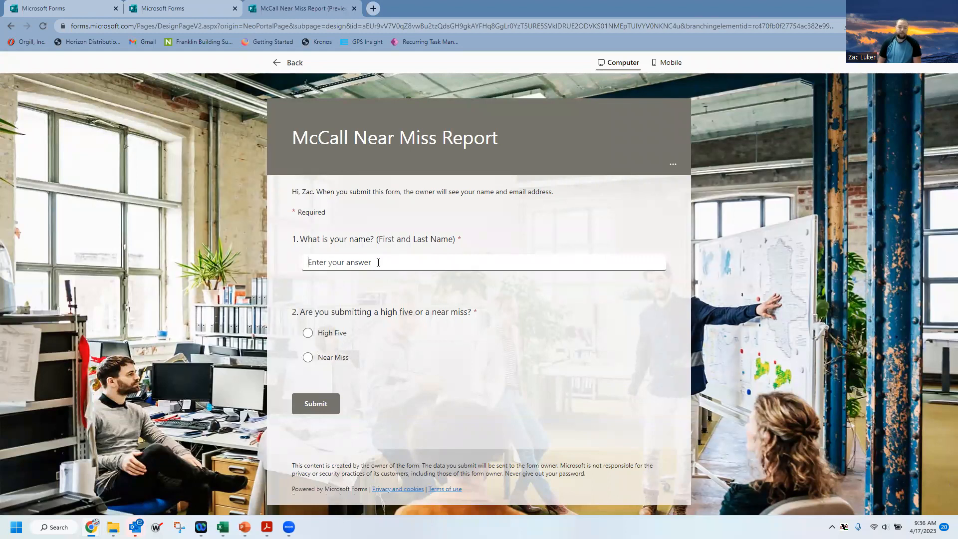
{"action": "type", "text": "Joe Blow"}
{"action": "key", "text": "Tab"}
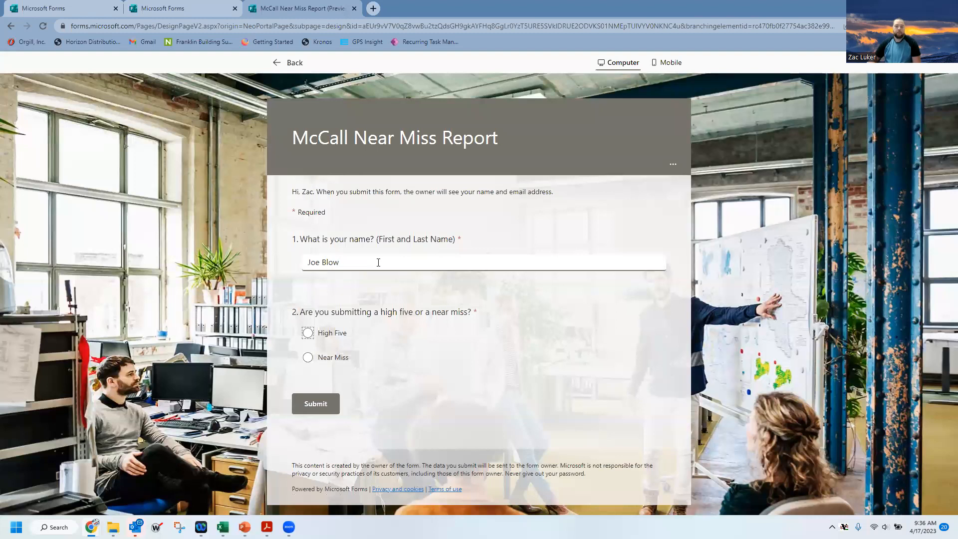
{"action": "left_click", "coordinate": [309, 333]}
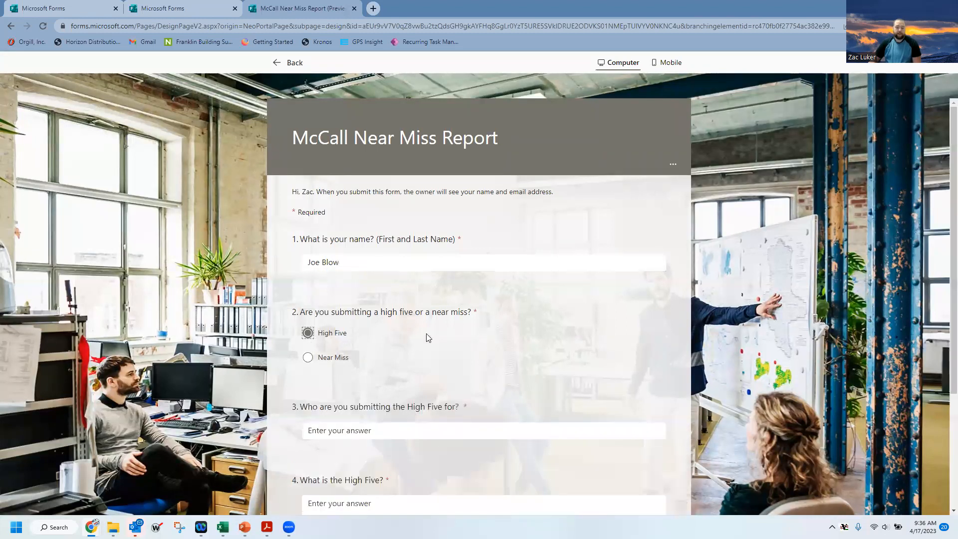
{"action": "scroll", "coordinate": [436, 338], "scroll_direction": "down", "scroll_amount": 3}
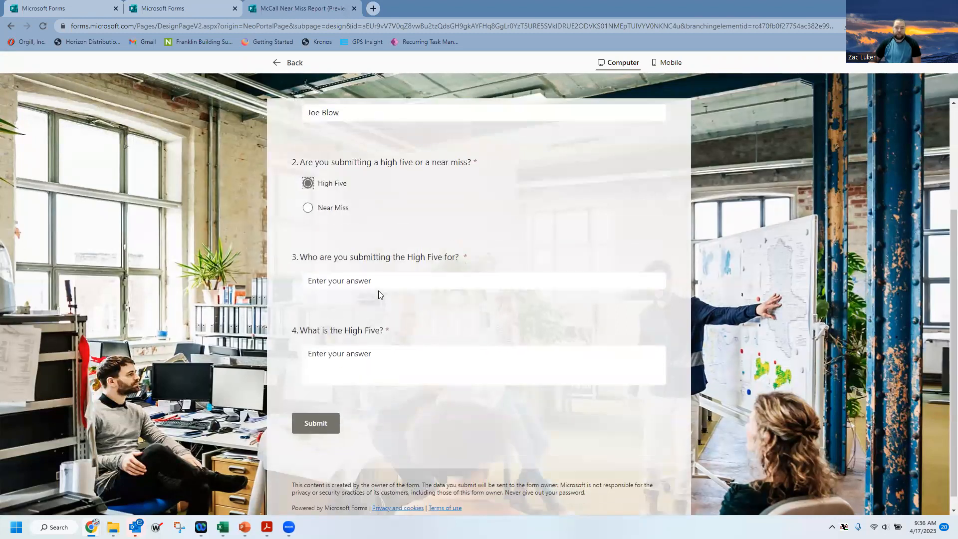
Switch the answer to Near Miss, answer "Almost got a paper cut" and "Wear gloves or something", and submit the response
{"action": "left_click", "coordinate": [309, 210]}
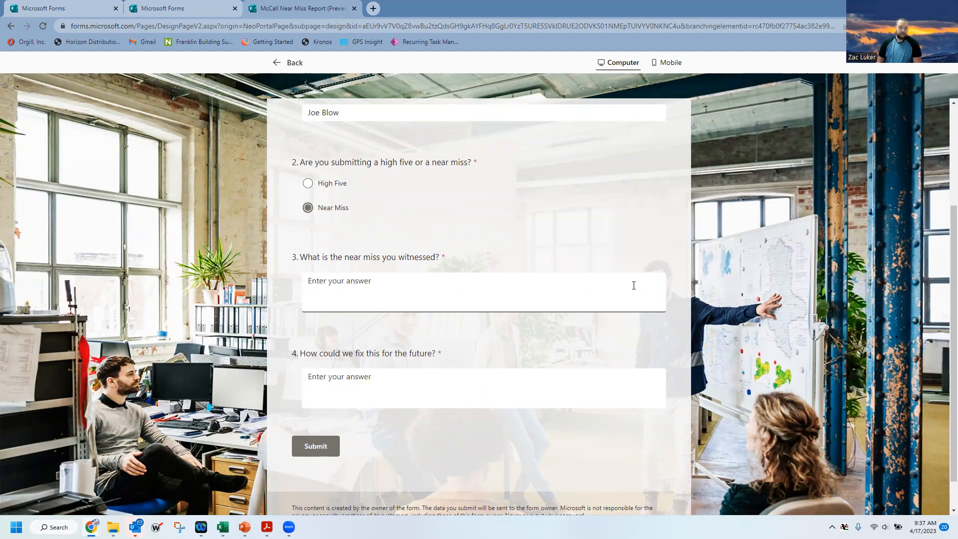
{"action": "type", "text": "Almost got a paper cut"}
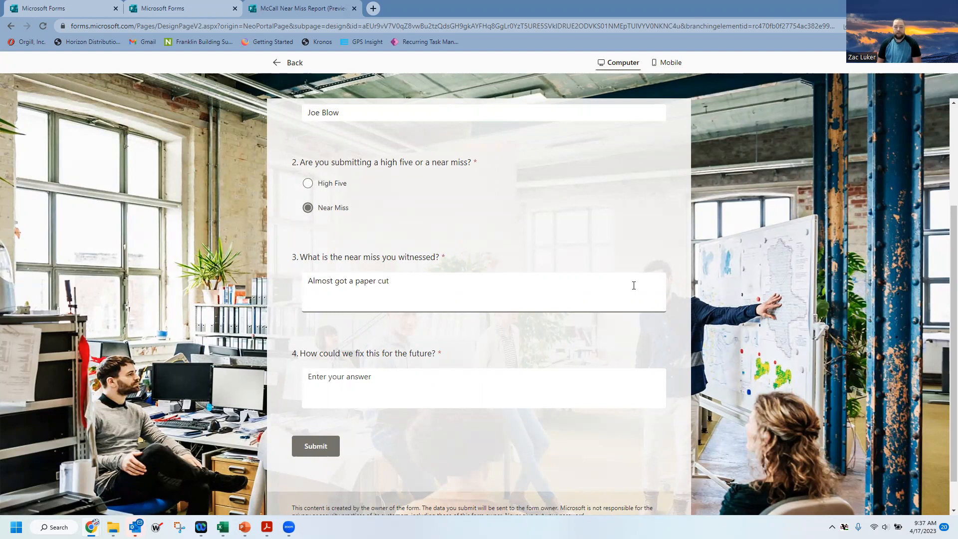
{"action": "key", "text": "Tab"}
{"action": "type", "text": "W"}
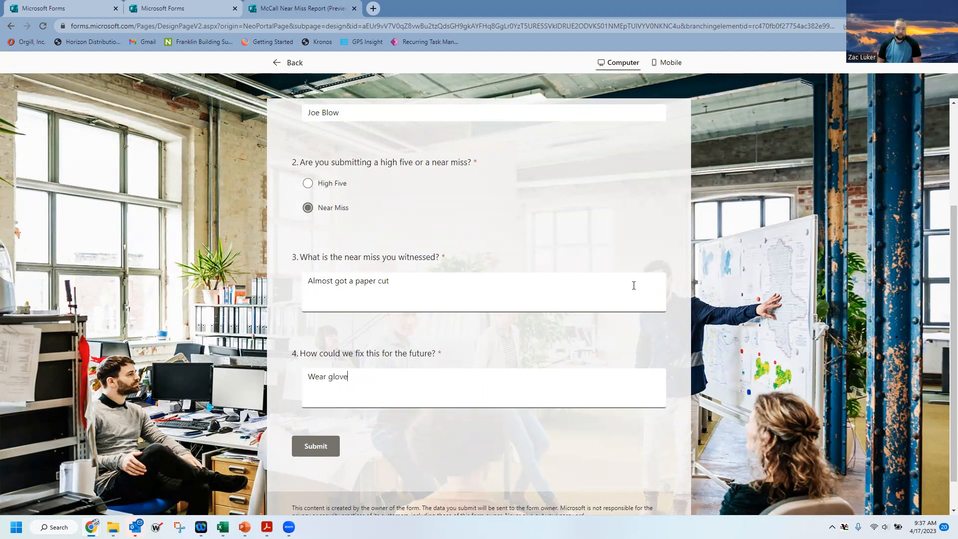
{"action": "type", "text": "ear gloves or something"}
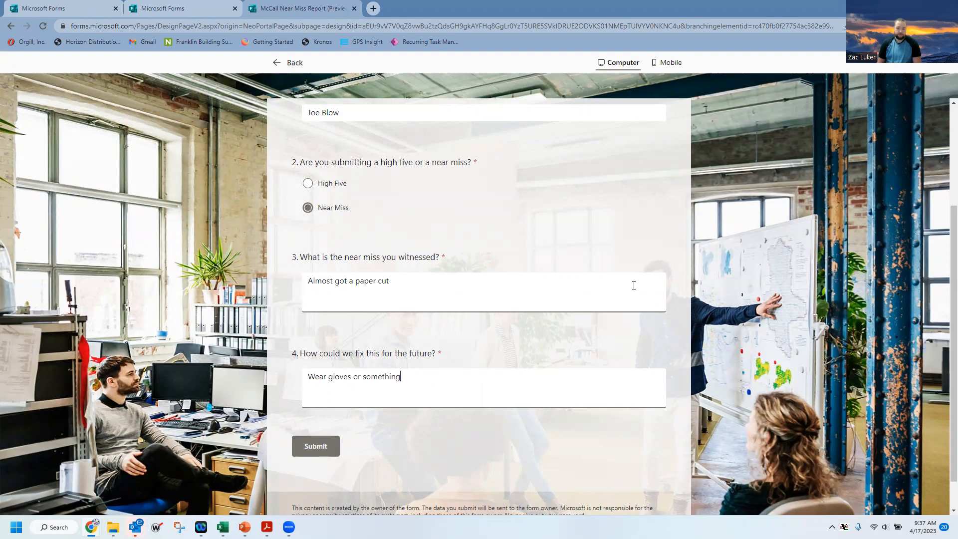
{"action": "left_click", "coordinate": [319, 448]}
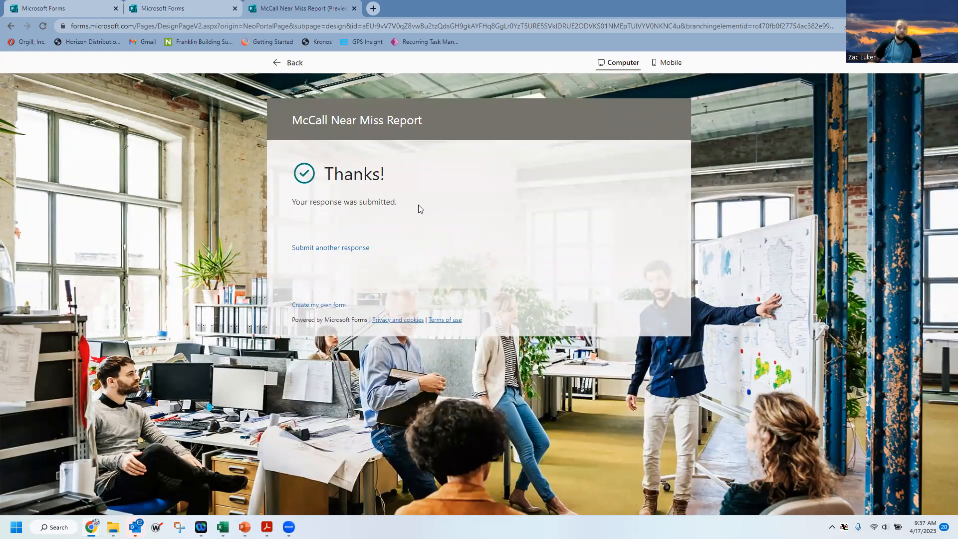
Leave the preview and review the form's responses, both the summary for each question and the individual result
{"action": "left_click", "coordinate": [289, 63]}
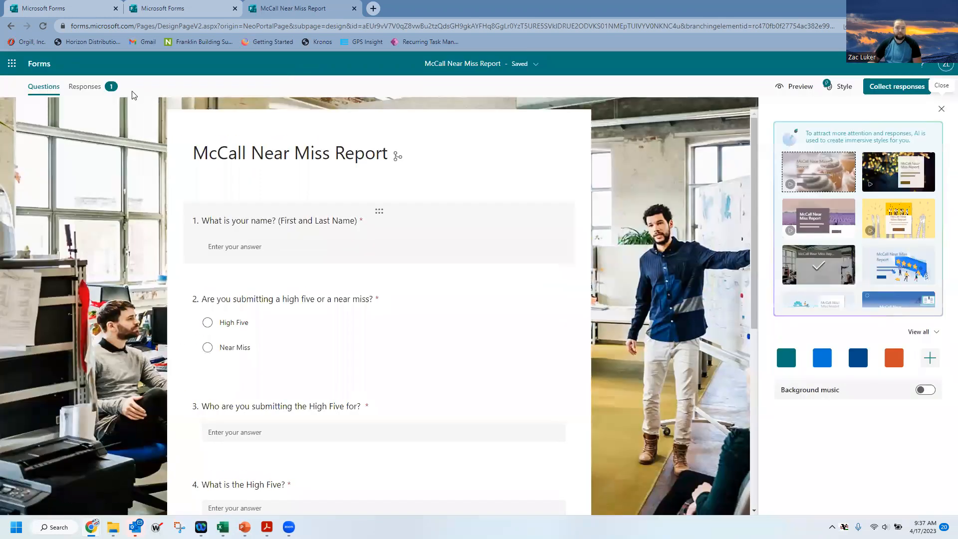
{"action": "left_click", "coordinate": [96, 88]}
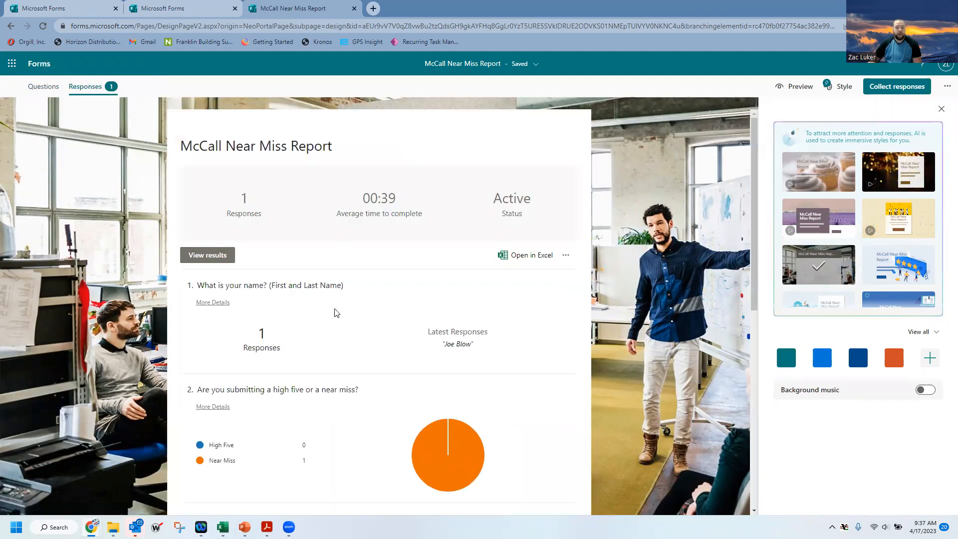
{"action": "scroll", "coordinate": [299, 289], "scroll_direction": "down", "scroll_amount": 1}
{"action": "scroll", "coordinate": [300, 289], "scroll_direction": "down", "scroll_amount": 6}
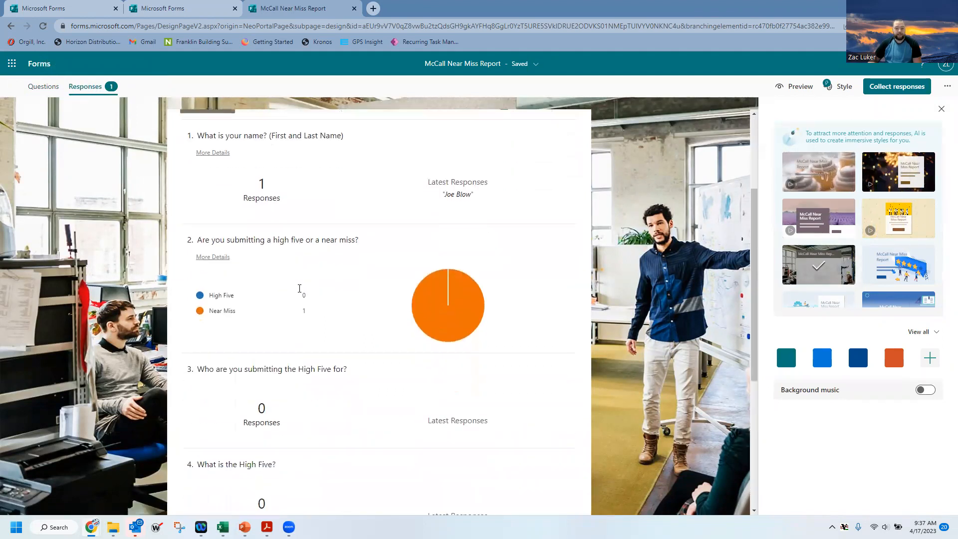
{"action": "scroll", "coordinate": [301, 292], "scroll_direction": "down", "scroll_amount": 2}
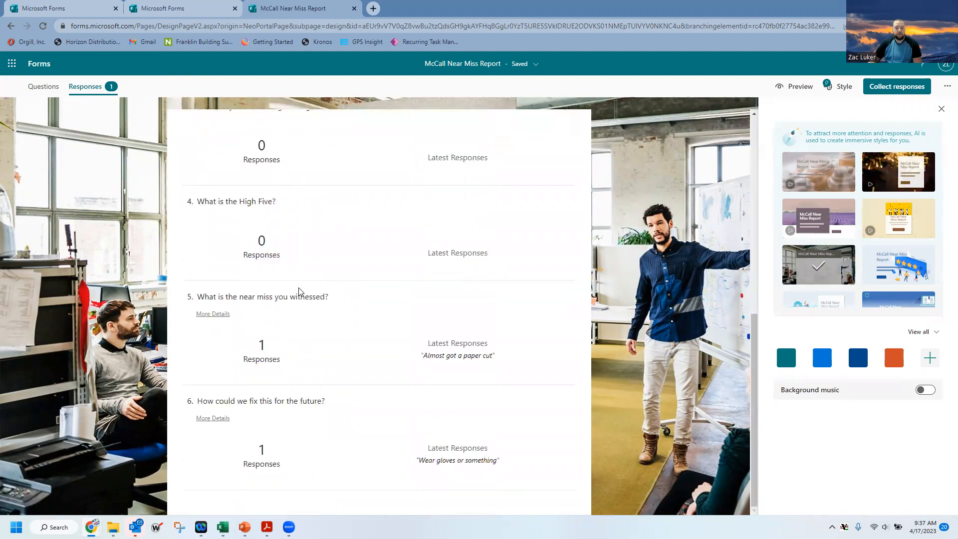
{"action": "scroll", "coordinate": [299, 293], "scroll_direction": "up", "scroll_amount": 10}
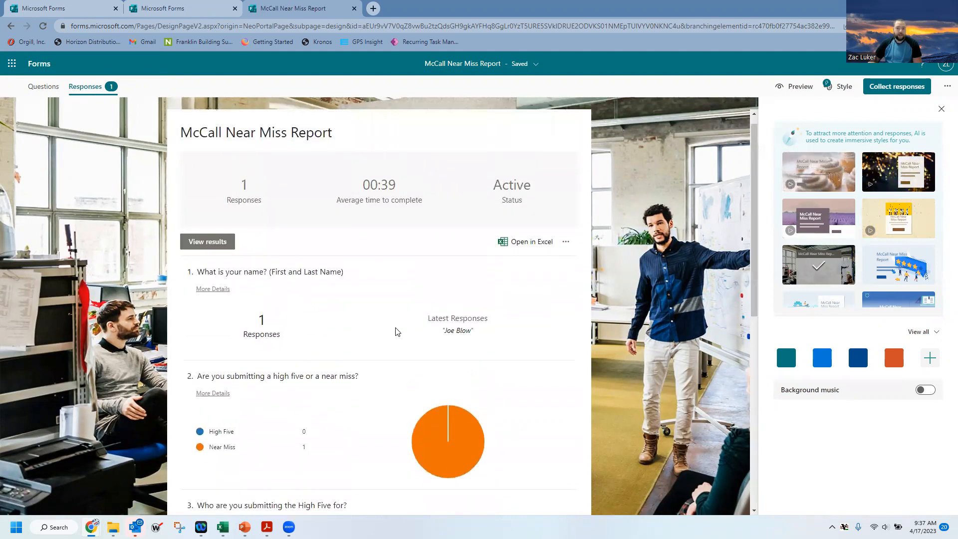
{"action": "left_click", "coordinate": [212, 242]}
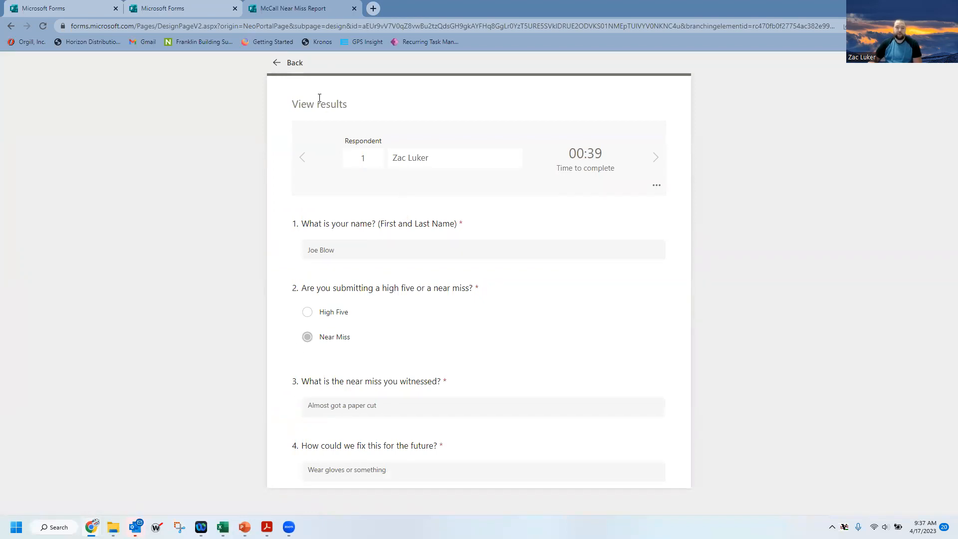
{"action": "left_click", "coordinate": [295, 64]}
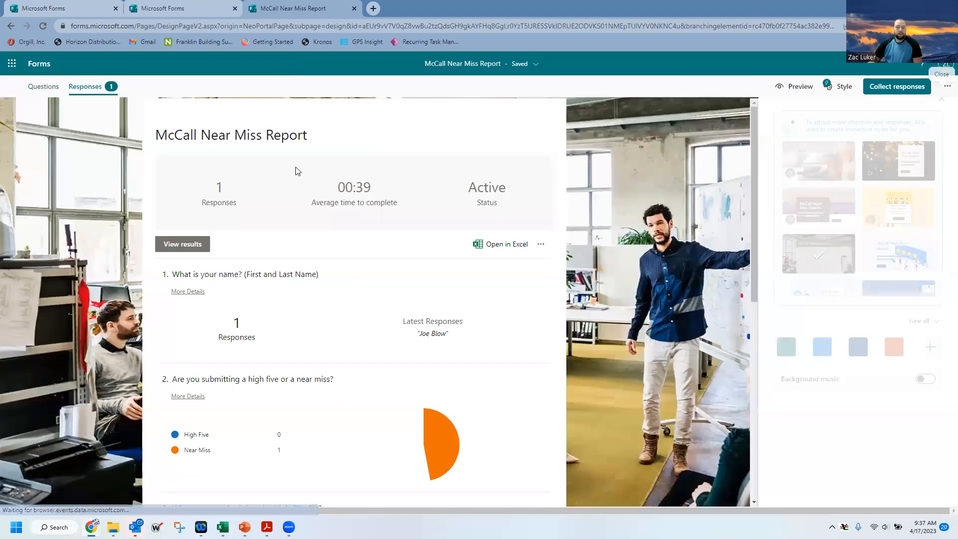
Export the form's responses to Excel and open the downloaded McCall Near Miss Report workbook
{"action": "left_click", "coordinate": [515, 258]}
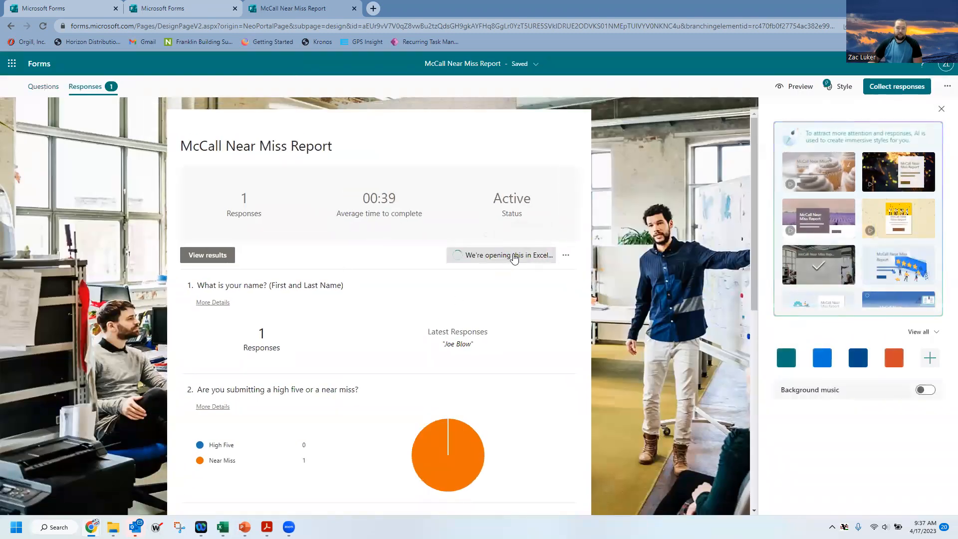
{"action": "left_click", "coordinate": [56, 502]}
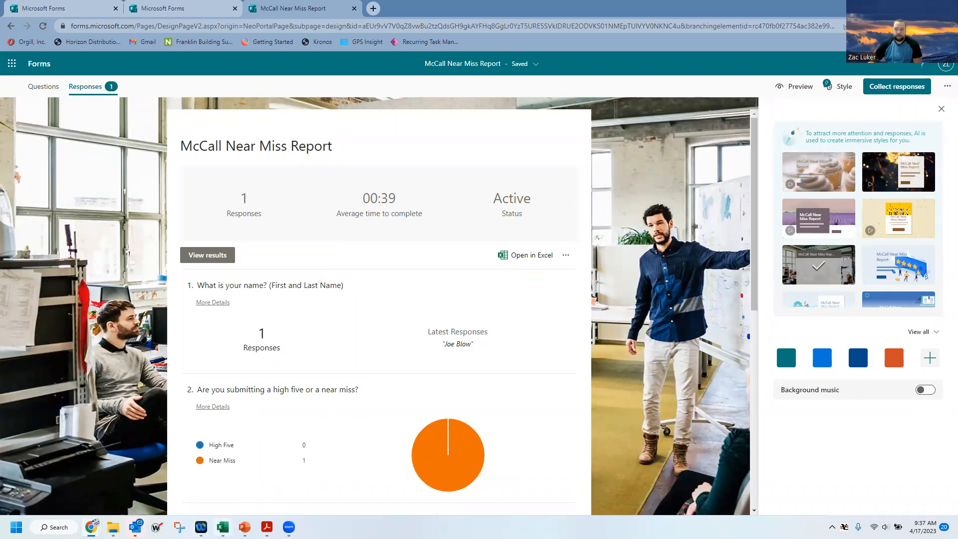
{"action": "mouse_move", "coordinate": [223, 527]}
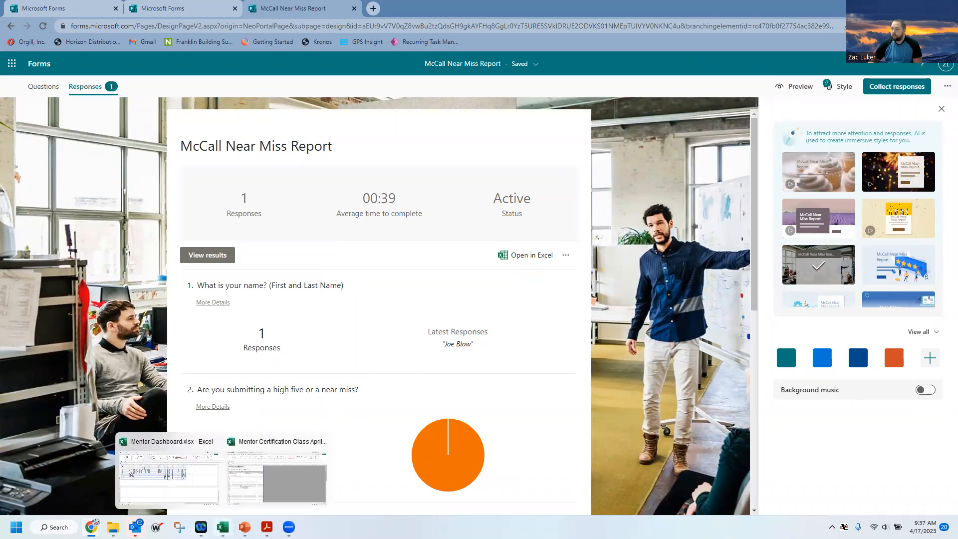
{"action": "left_click", "coordinate": [271, 490]}
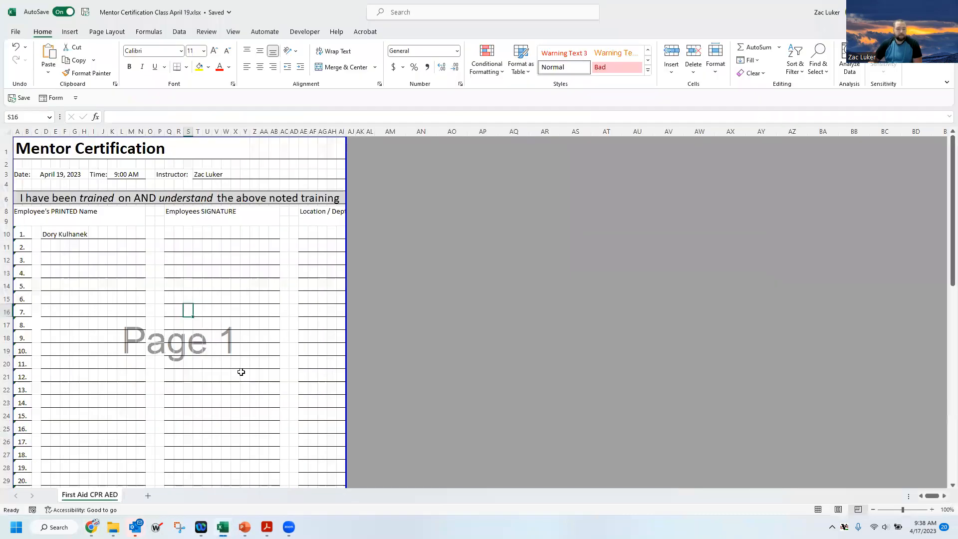
{"action": "key", "text": "super+Down"}
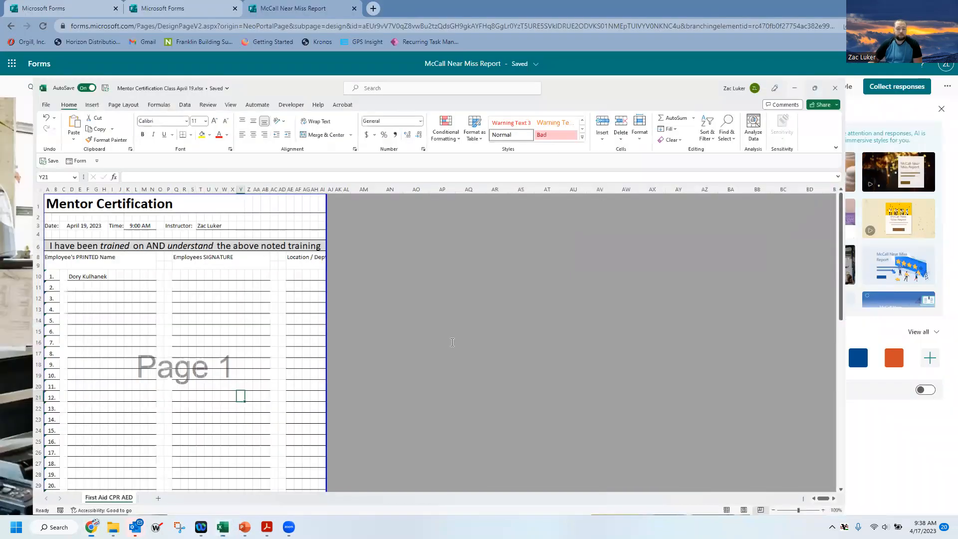
{"action": "key", "text": "super+Down"}
Switch to the McCall Near Miss Report workbook in Excel and review the submitted response across its columns
{"action": "mouse_move", "coordinate": [222, 527]}
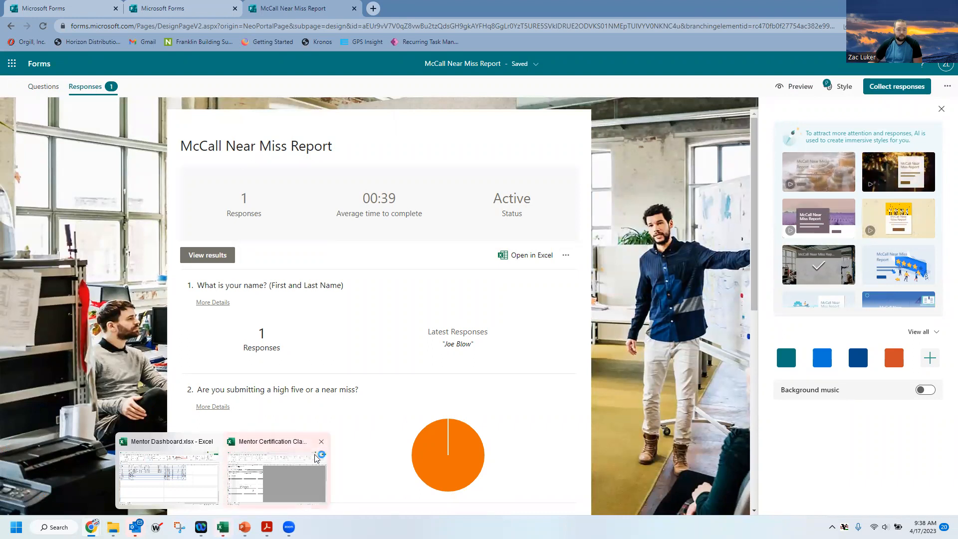
{"action": "left_click", "coordinate": [274, 477]}
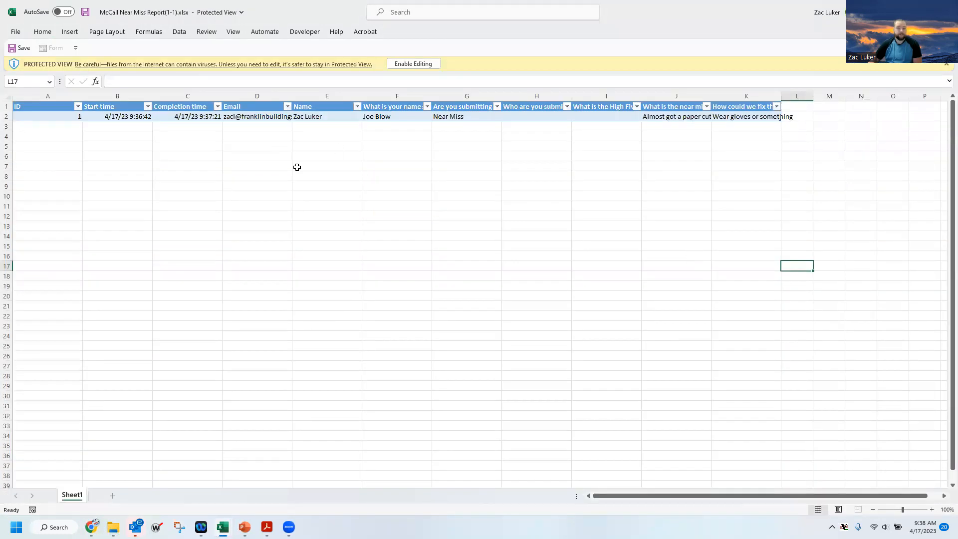
{"action": "left_click", "coordinate": [310, 165]}
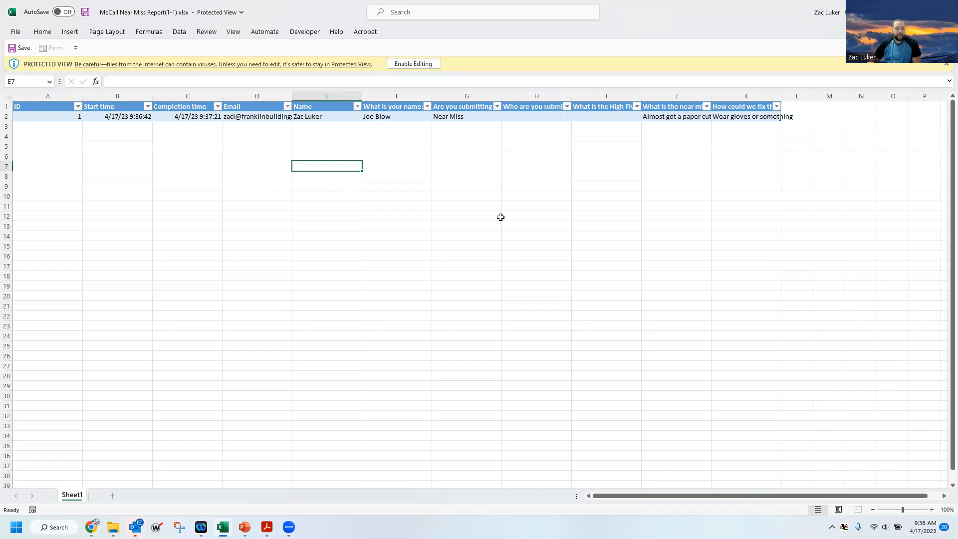
Switch back to Microsoft Forms, set the form so that anyone can respond, and review the remaining response options and receipts
{"action": "key", "text": "alt+Tab"}
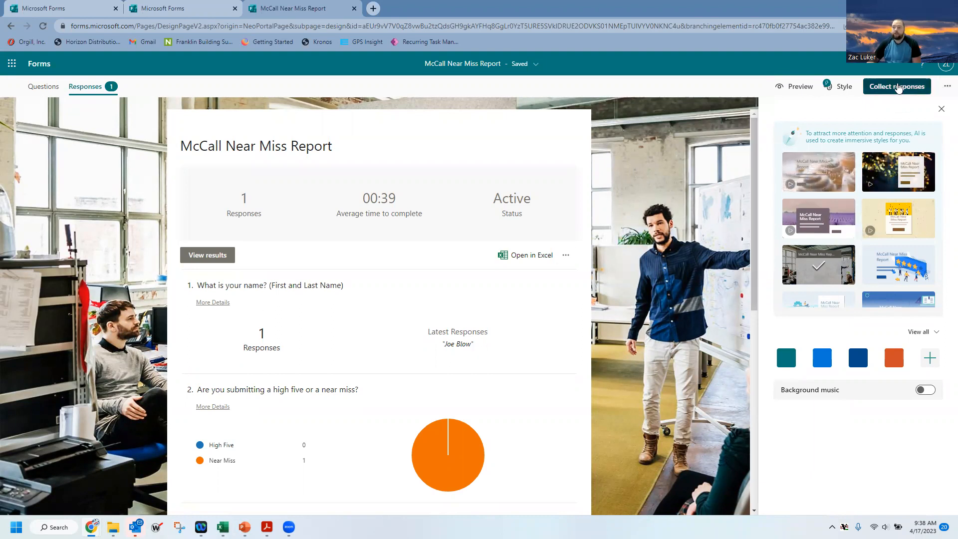
{"action": "left_click", "coordinate": [944, 87]}
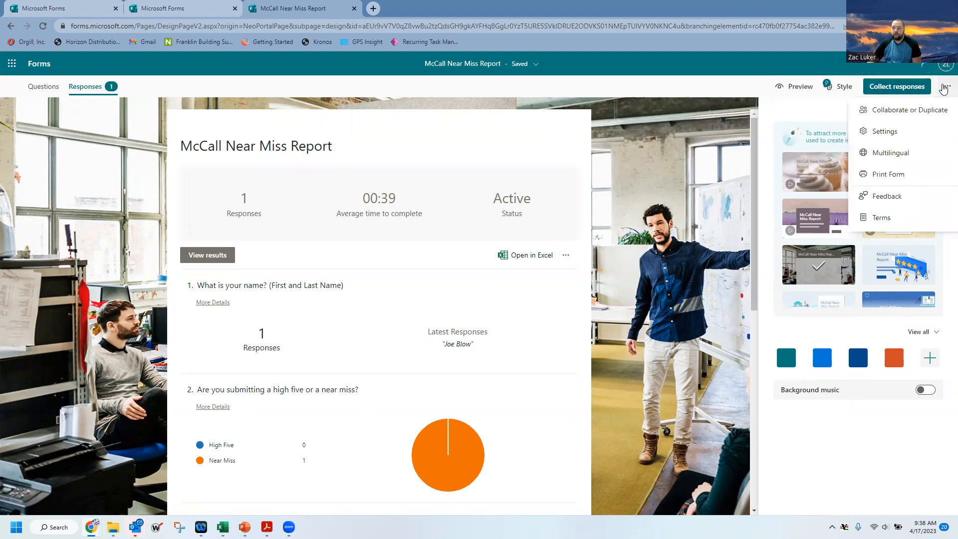
{"action": "left_click", "coordinate": [886, 132]}
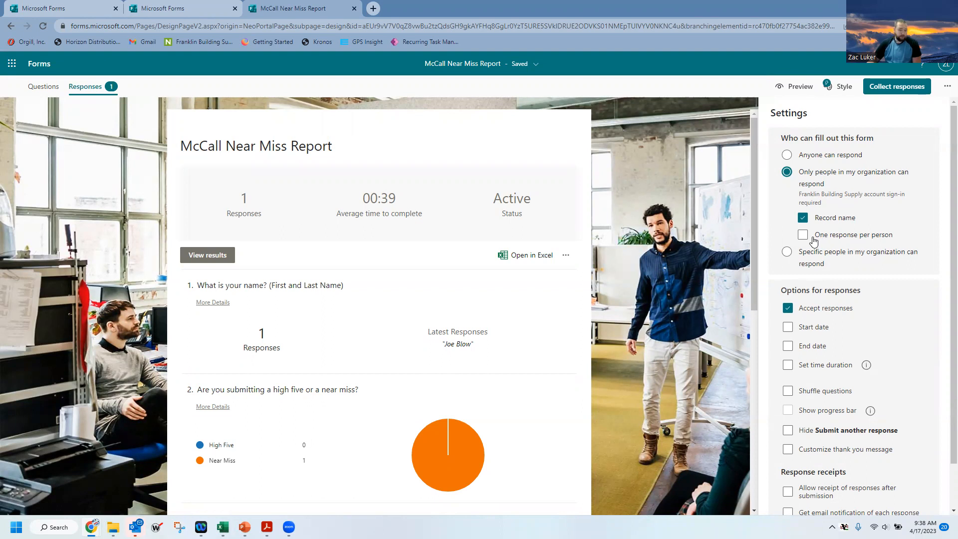
{"action": "left_click", "coordinate": [789, 156]}
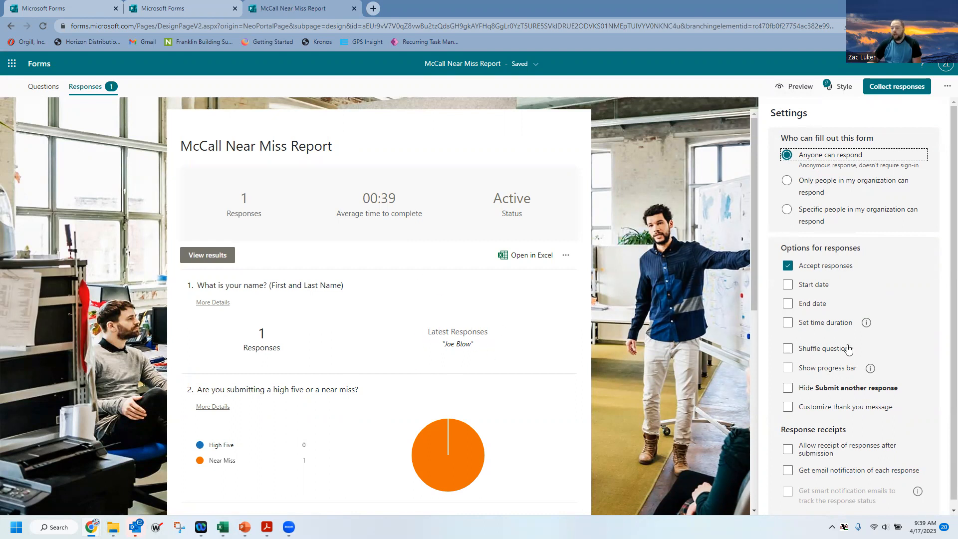
{"action": "scroll", "coordinate": [848, 369], "scroll_direction": "down", "scroll_amount": 1}
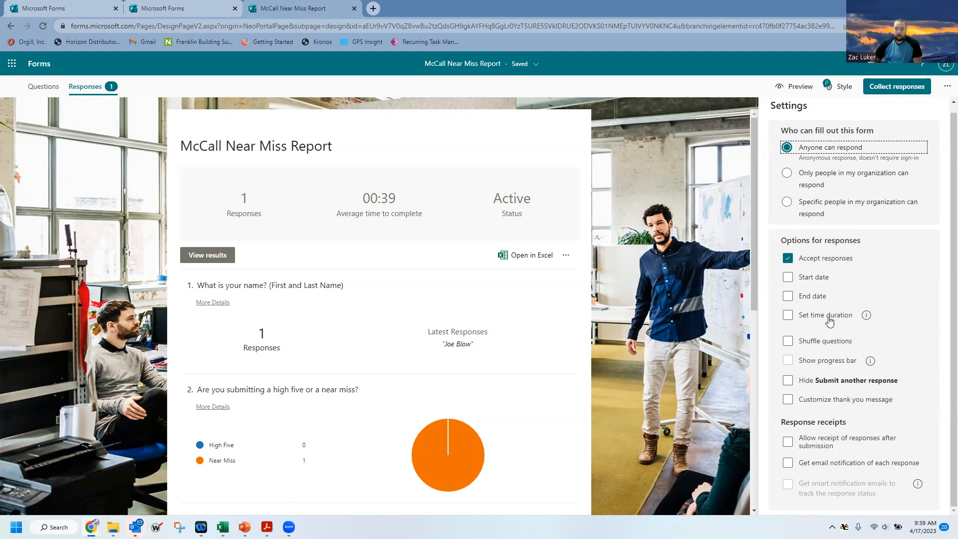
{"action": "scroll", "coordinate": [841, 319], "scroll_direction": "up", "scroll_amount": 1}
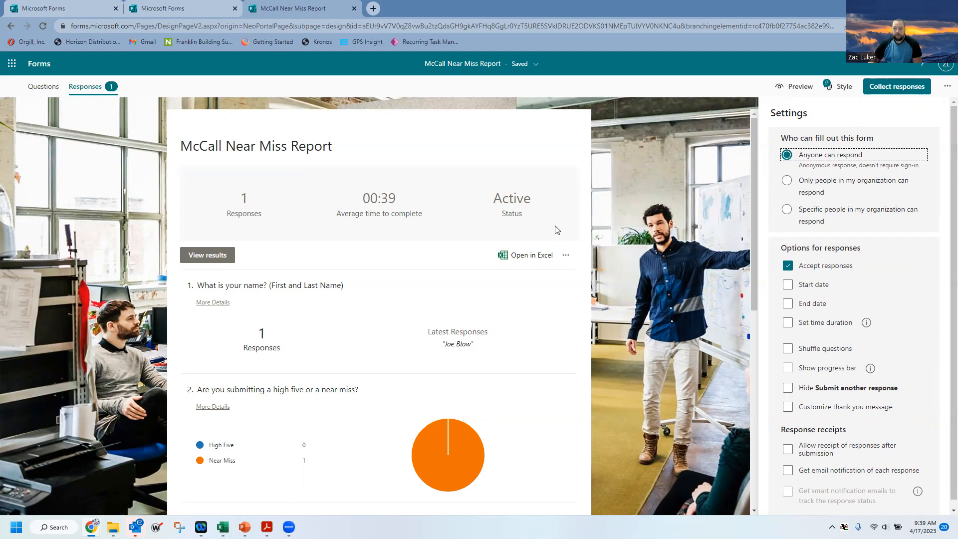
Delete the test response from the individual results permanently and return to the form's responses summary
{"action": "left_click", "coordinate": [566, 255]}
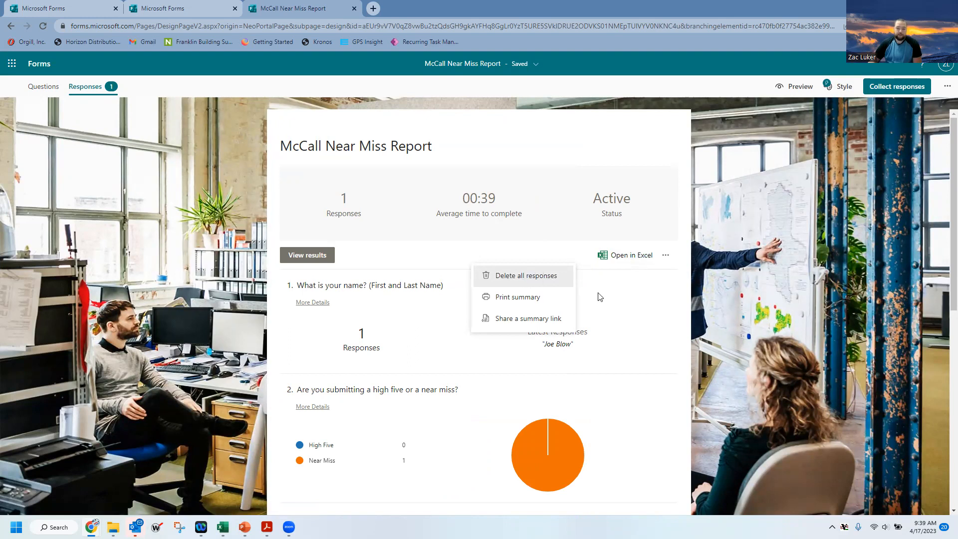
{"action": "left_click", "coordinate": [313, 255]}
{"action": "left_click", "coordinate": [312, 254]}
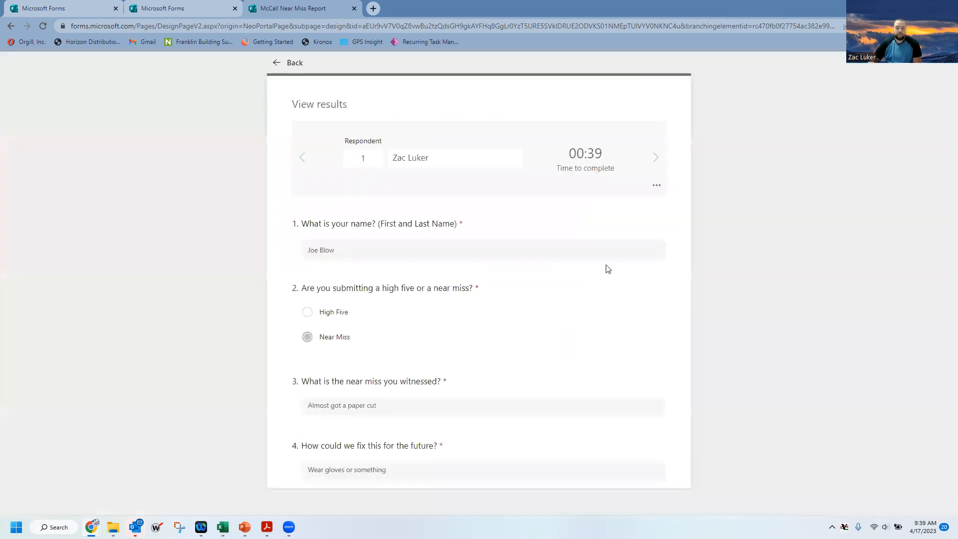
{"action": "left_click", "coordinate": [658, 187]}
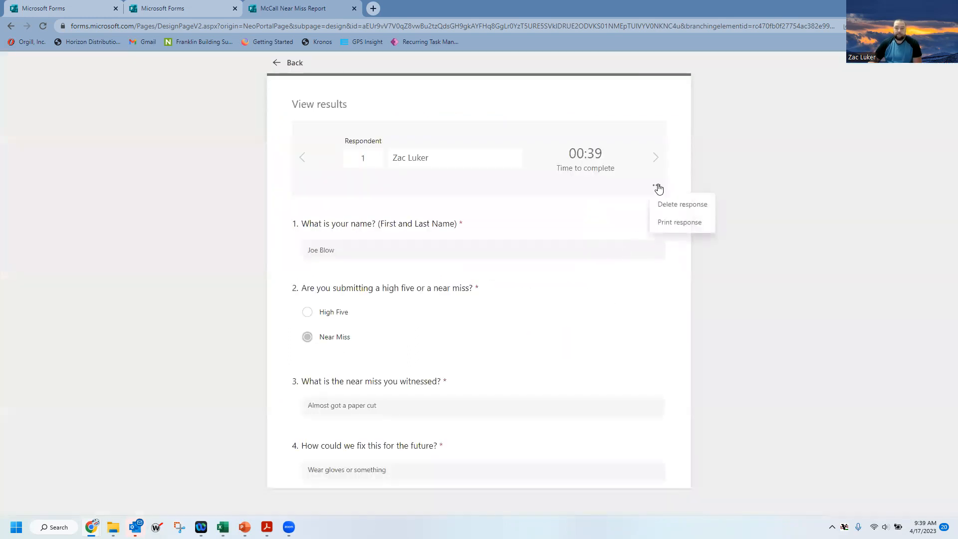
{"action": "left_click", "coordinate": [686, 205]}
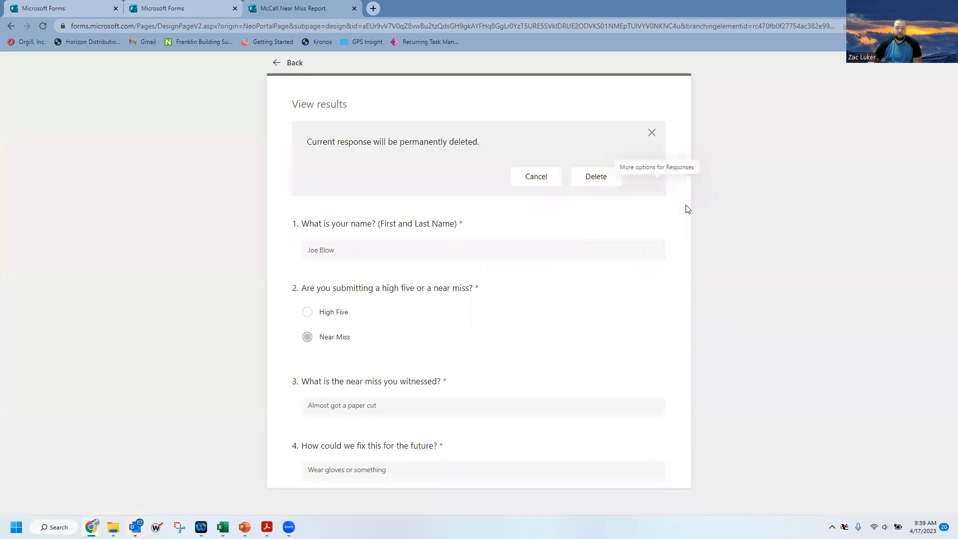
{"action": "left_click", "coordinate": [594, 178]}
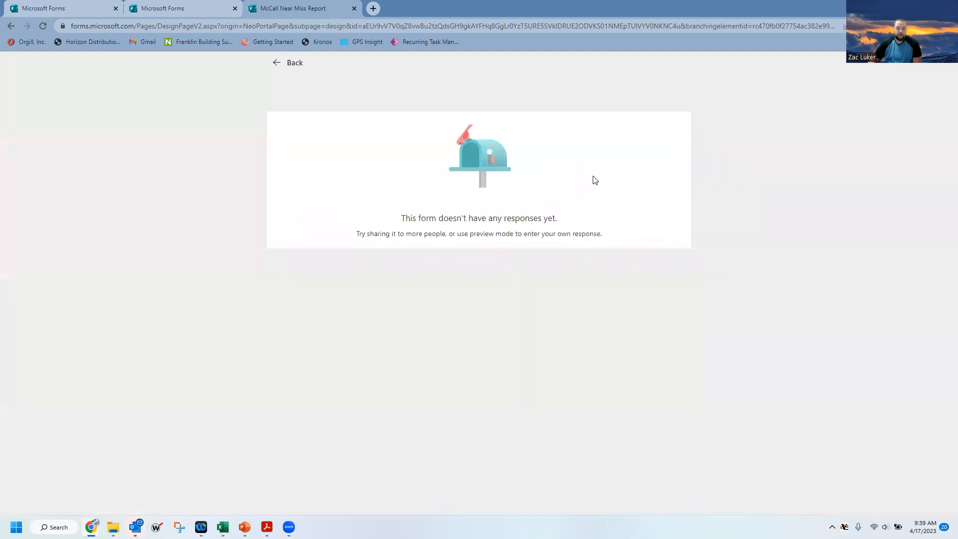
{"action": "left_click", "coordinate": [272, 69]}
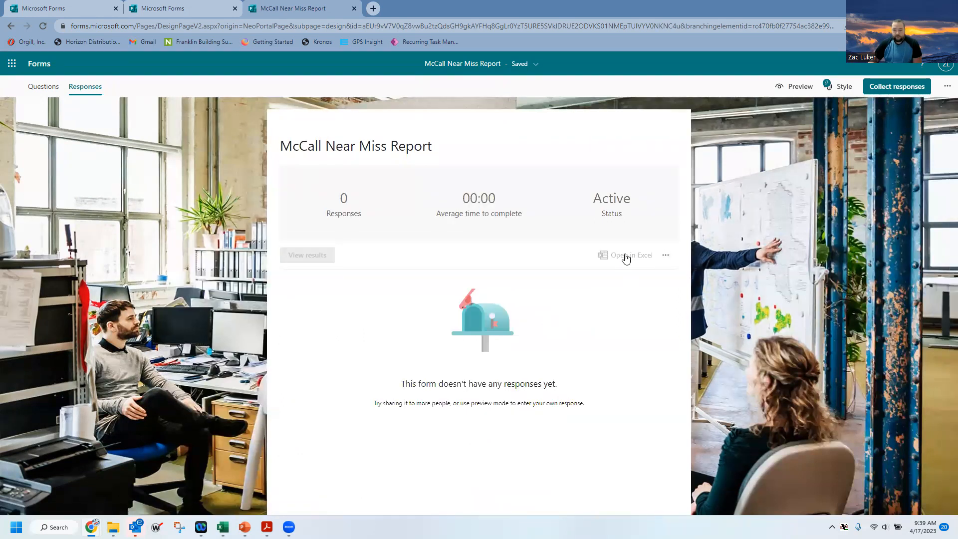